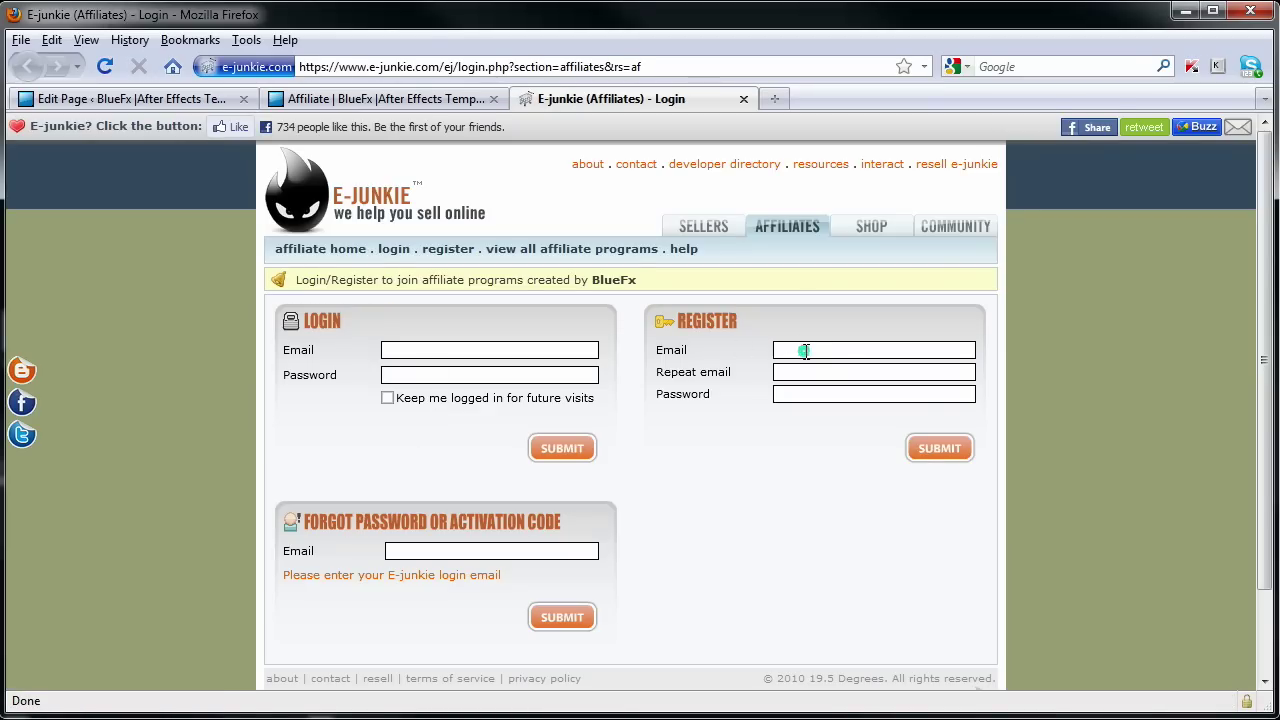
- Log in to the E-junkie Affiliates account with the account email and password
{"action": "left_click", "coordinate": [805, 350]}
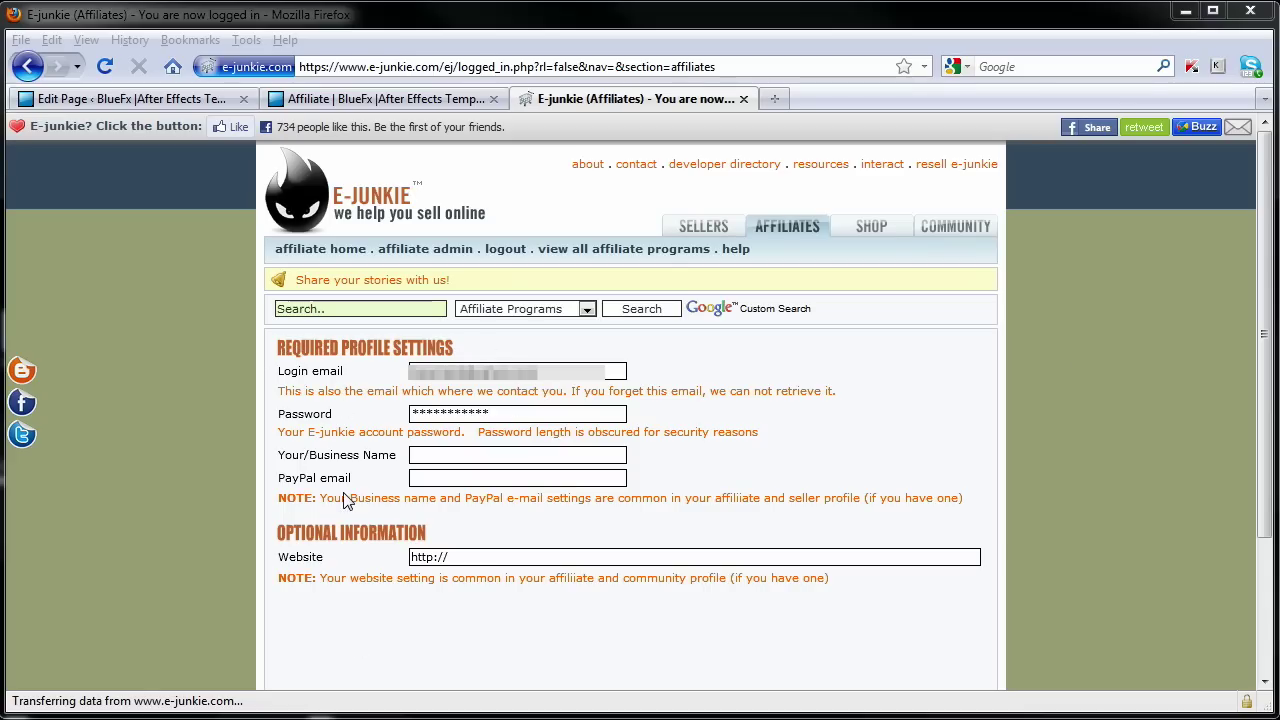
{"action": "left_click", "coordinate": [438, 480]}
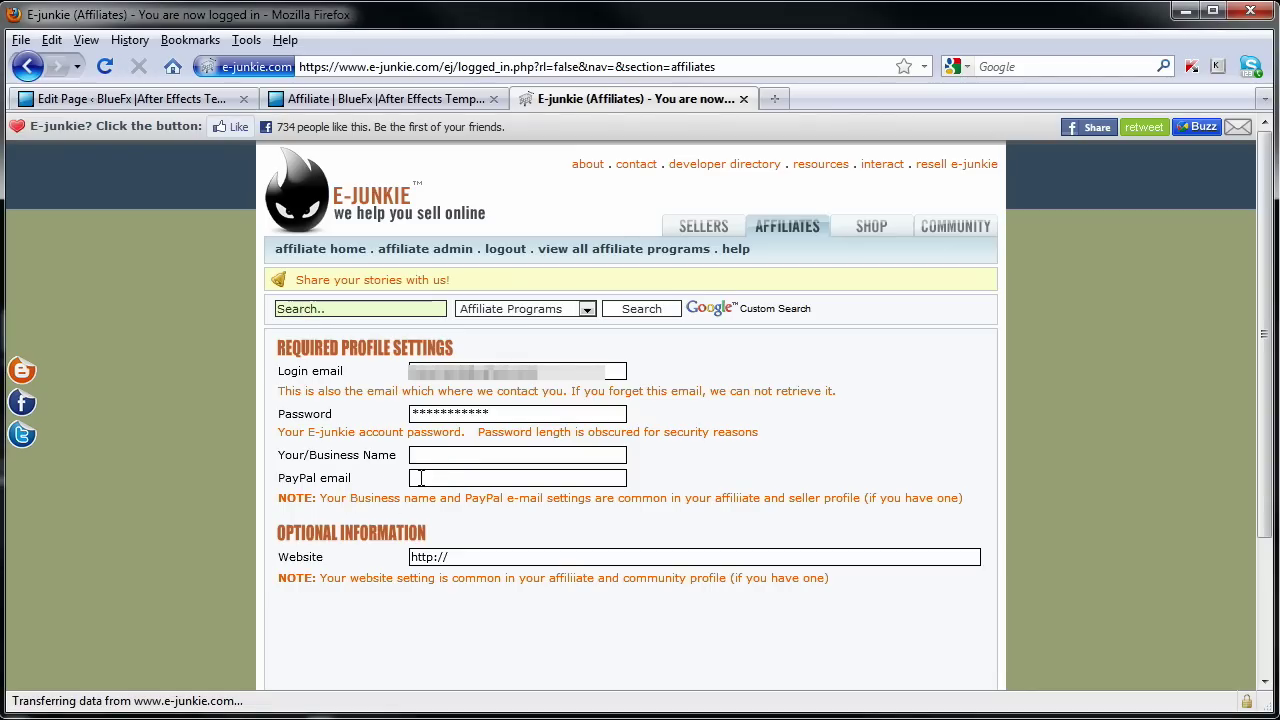
{"action": "left_click", "coordinate": [422, 477]}
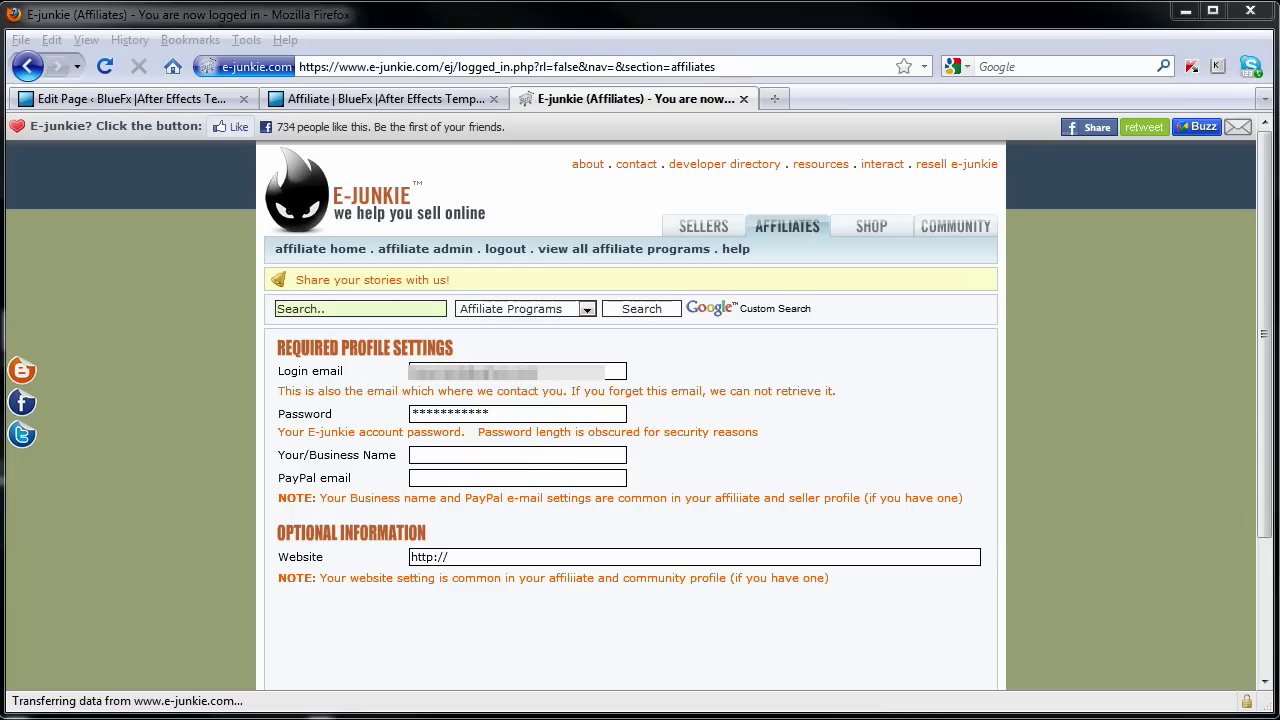
{"action": "left_click", "coordinate": [1160, 340]}
{"action": "scroll", "coordinate": [1159, 342], "scroll_direction": "down", "scroll_amount": 3}
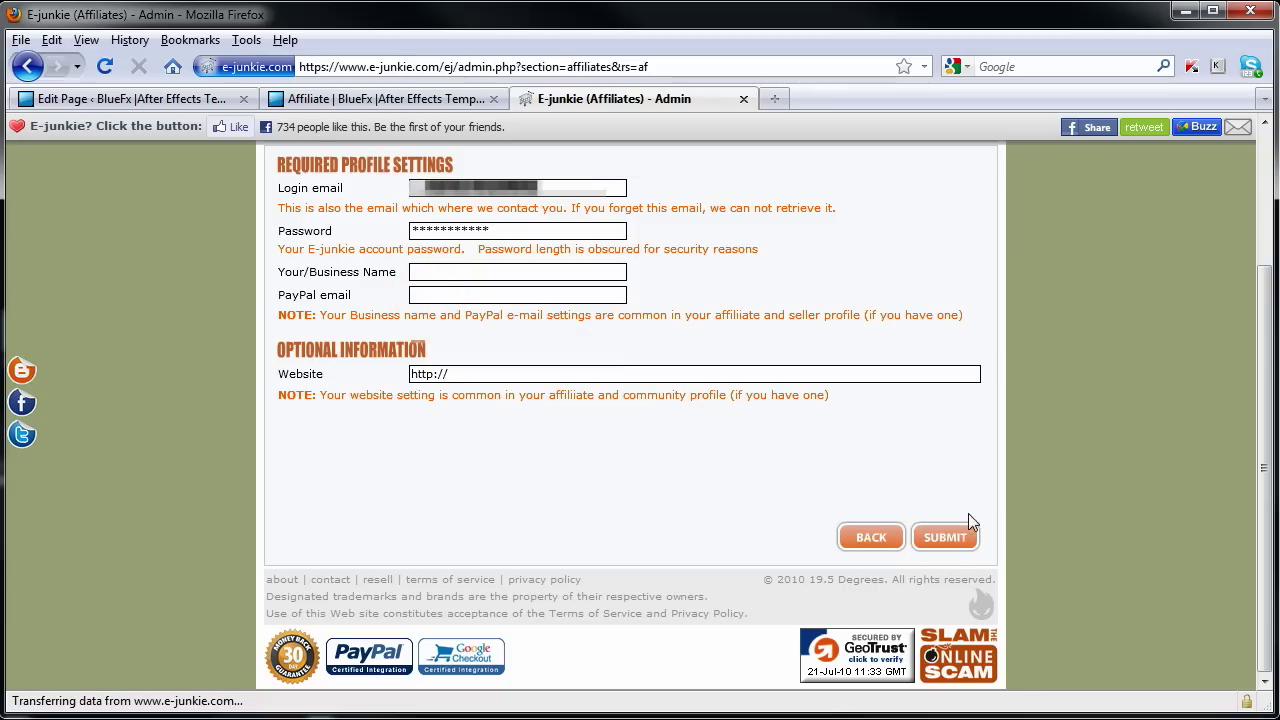
{"action": "left_click", "coordinate": [955, 547]}
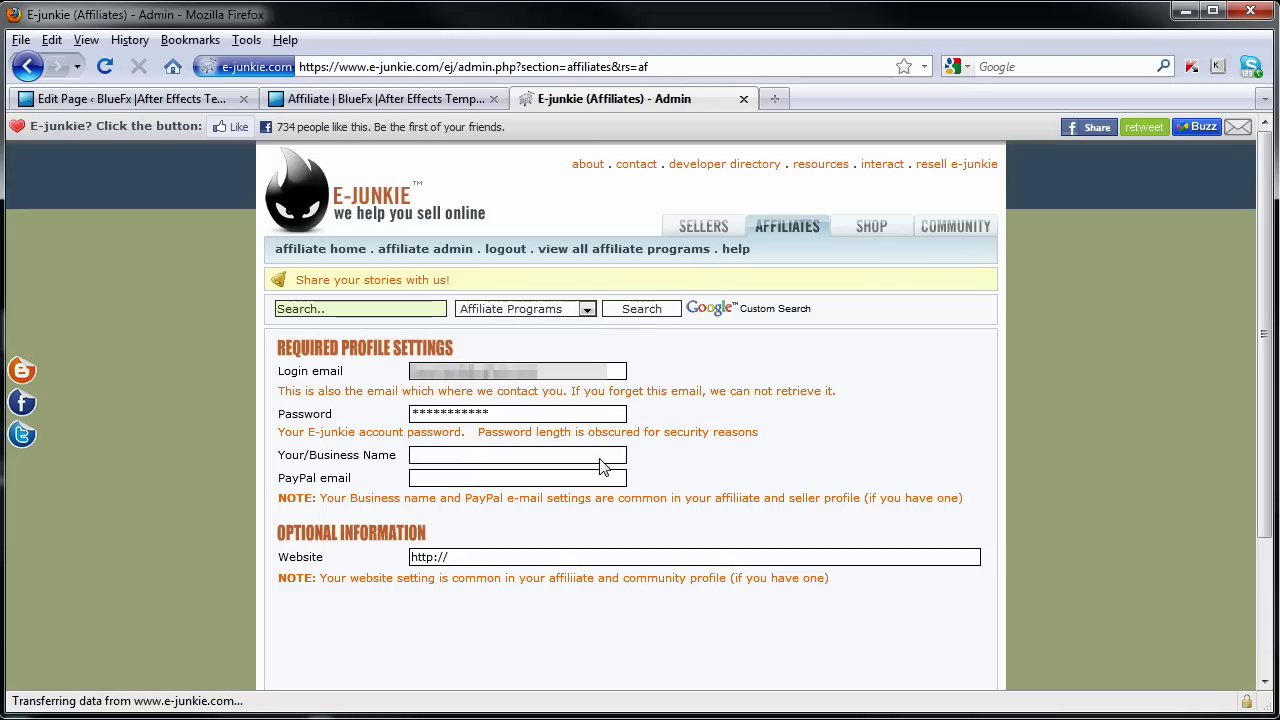
- Generate the BlueFx affiliate hop link code from affiliate admin and select the whole code
{"action": "left_click", "coordinate": [401, 252]}
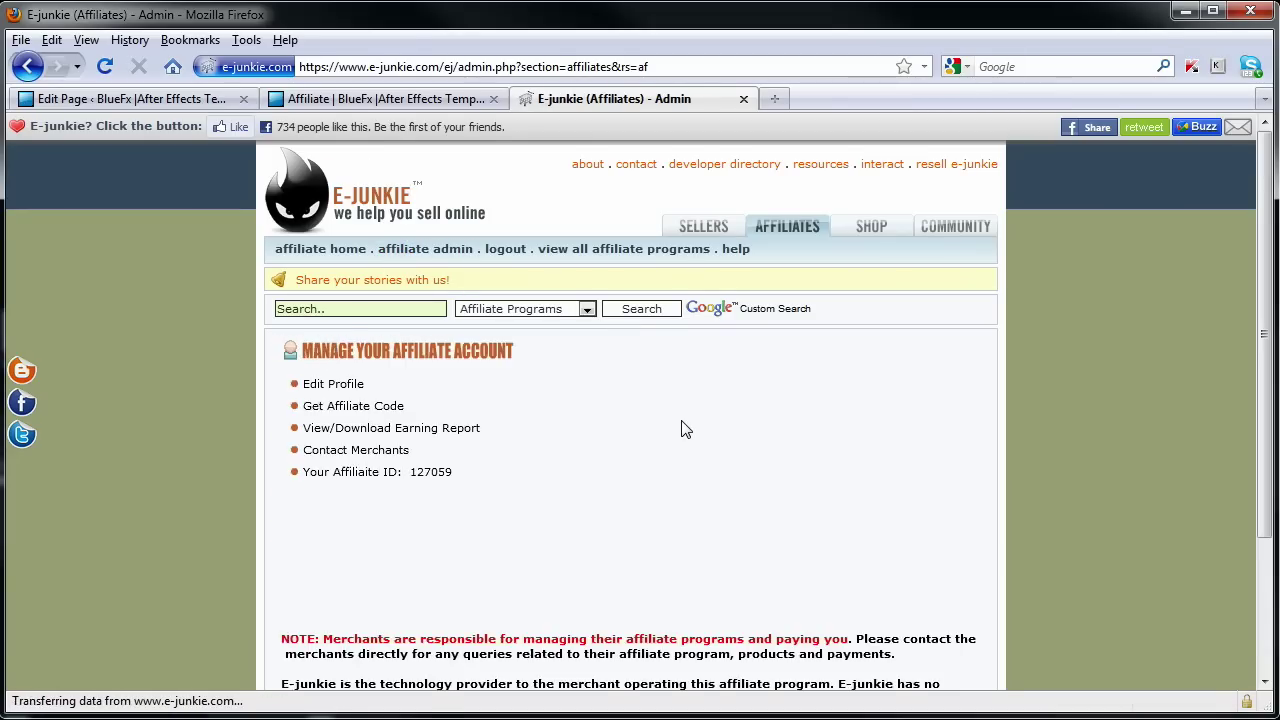
{"action": "scroll", "coordinate": [685, 428], "scroll_direction": "down", "scroll_amount": 1}
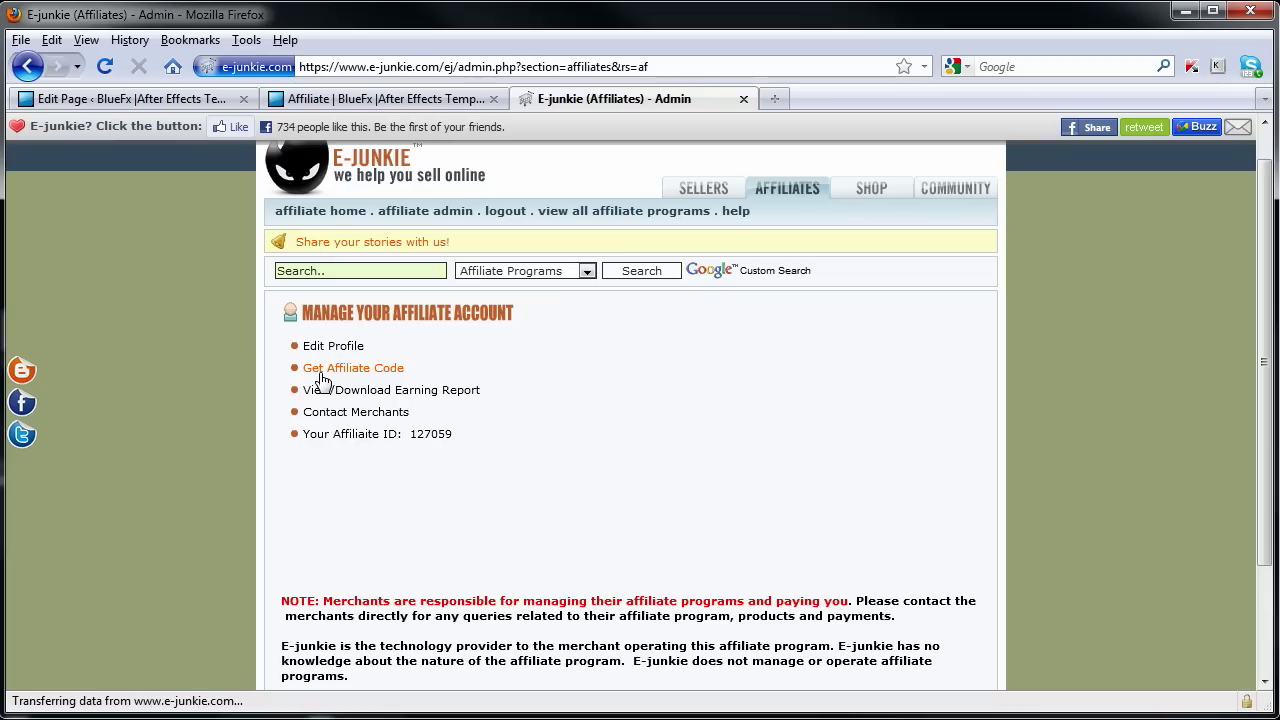
{"action": "left_click", "coordinate": [376, 410]}
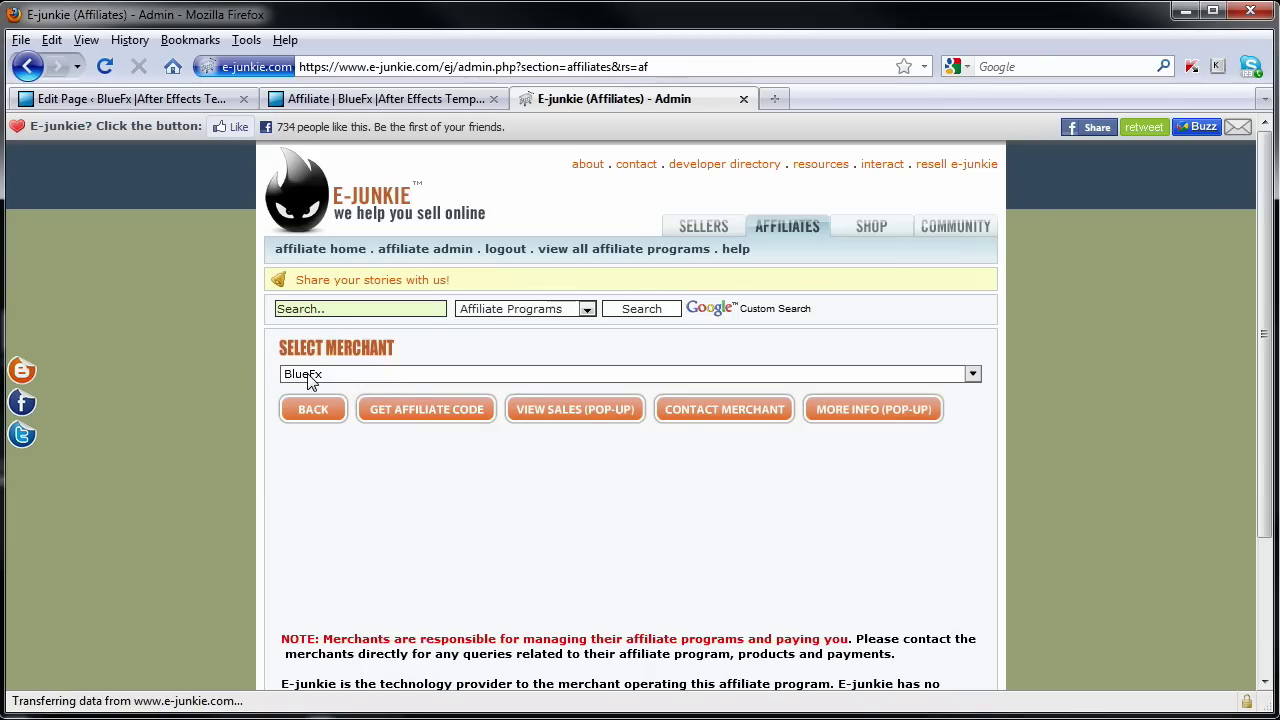
{"action": "left_click", "coordinate": [419, 412]}
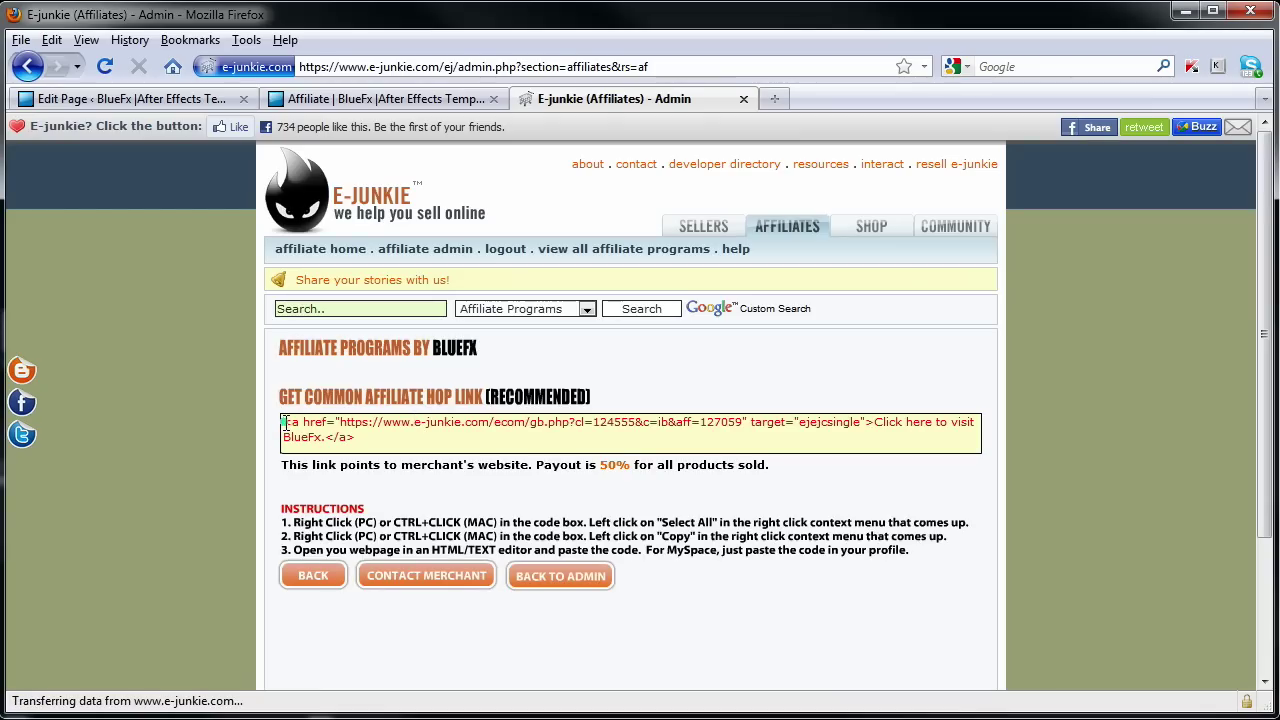
{"action": "left_click_drag", "start_coordinate": [283, 422], "coordinate": [355, 437]}
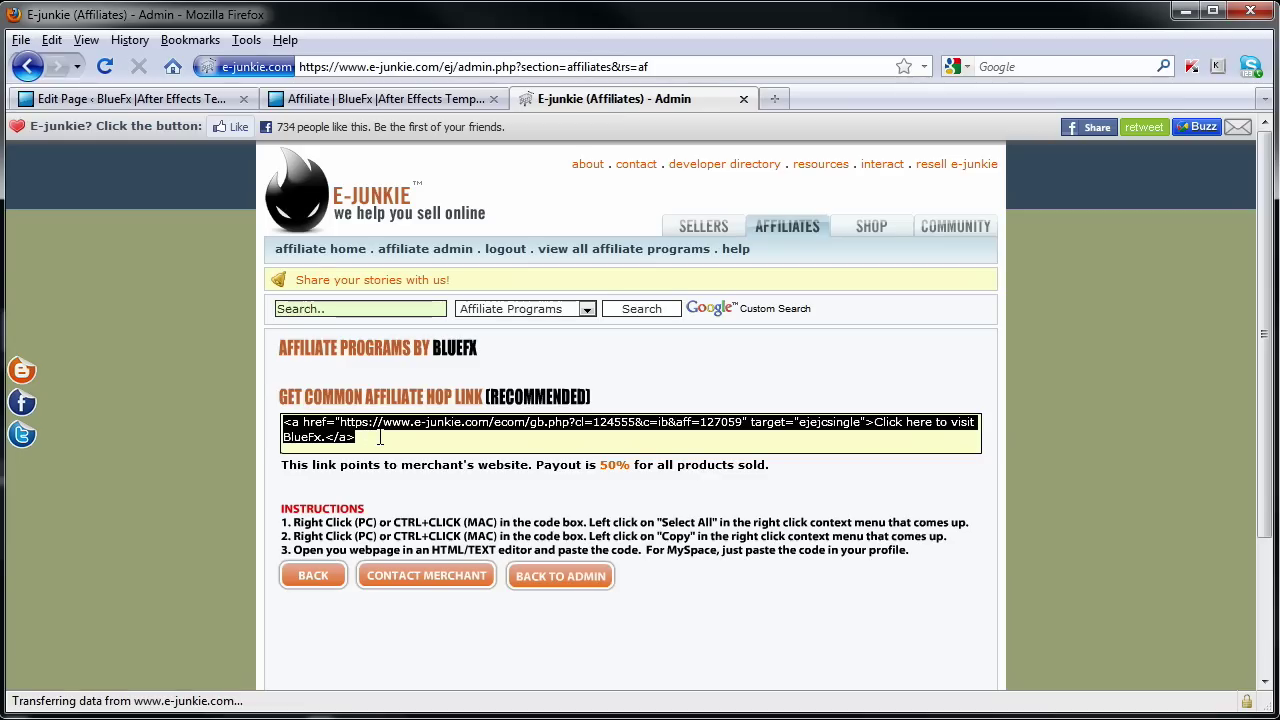
{"action": "left_click", "coordinate": [400, 439]}
{"action": "left_click_drag", "start_coordinate": [328, 440], "coordinate": [281, 397]}
- Switch to the BlueFx affiliate page and scroll to find the banner codes
{"action": "left_click", "coordinate": [383, 99]}
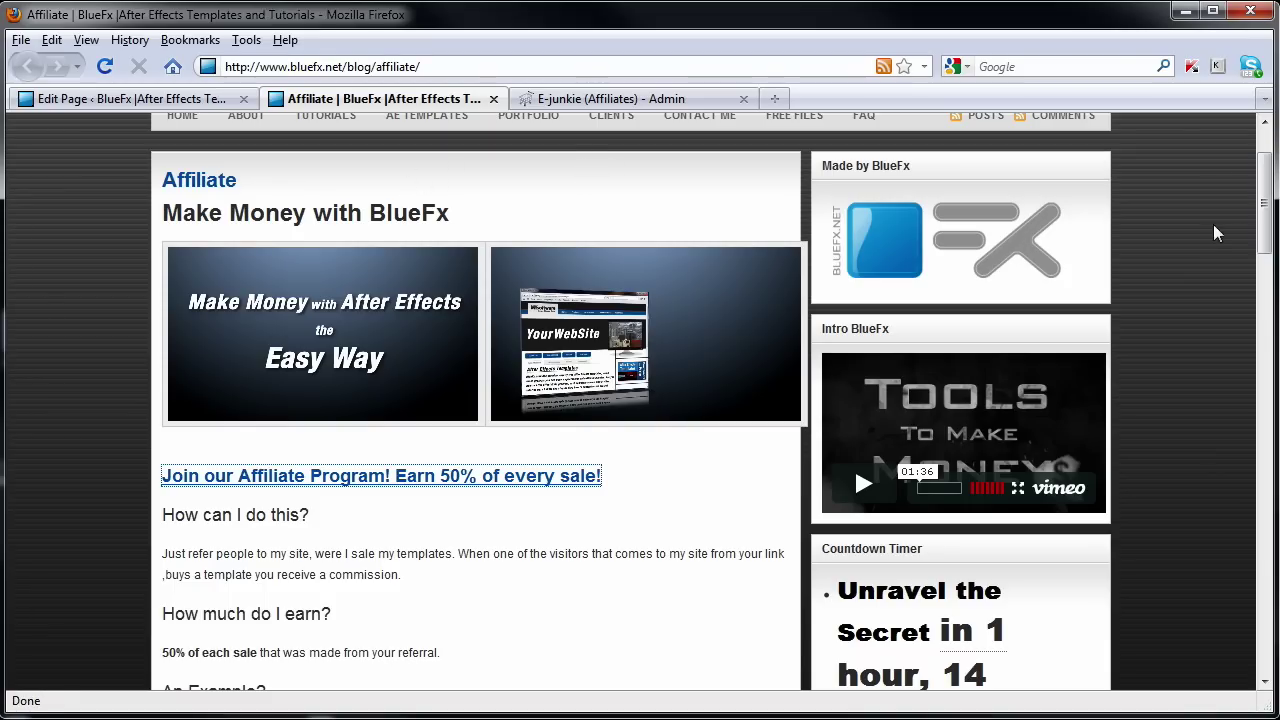
{"action": "left_click_drag", "start_coordinate": [1260, 226], "coordinate": [1233, 420]}
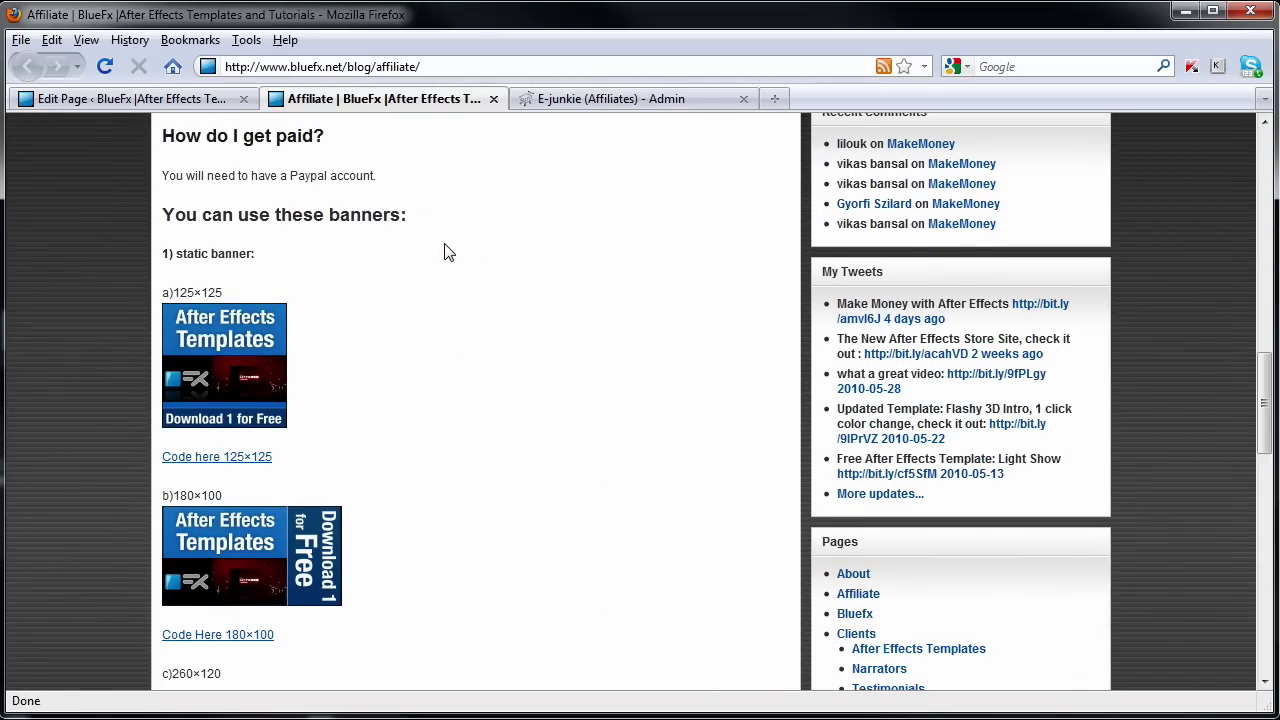
{"action": "scroll", "coordinate": [447, 252], "scroll_direction": "down", "scroll_amount": 1}
{"action": "scroll", "coordinate": [445, 250], "scroll_direction": "down", "scroll_amount": 2}
{"action": "scroll", "coordinate": [445, 250], "scroll_direction": "down", "scroll_amount": 1}
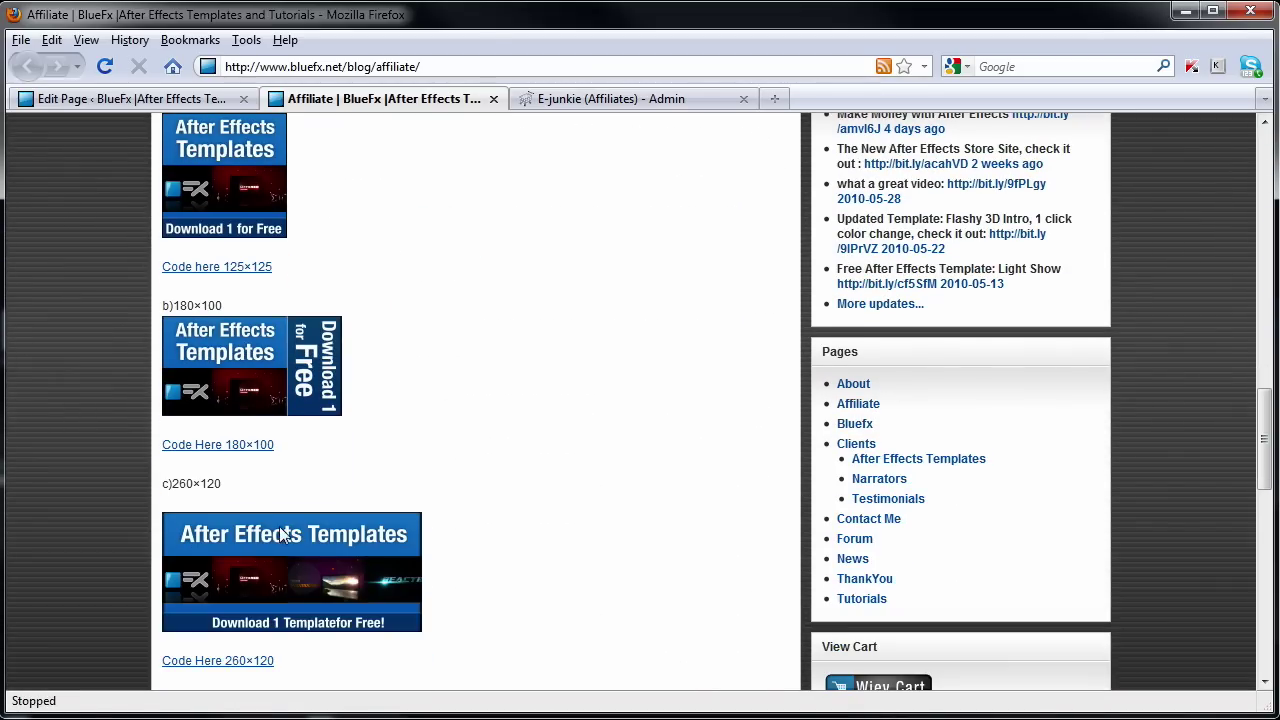
{"action": "scroll", "coordinate": [571, 443], "scroll_direction": "down", "scroll_amount": 6}
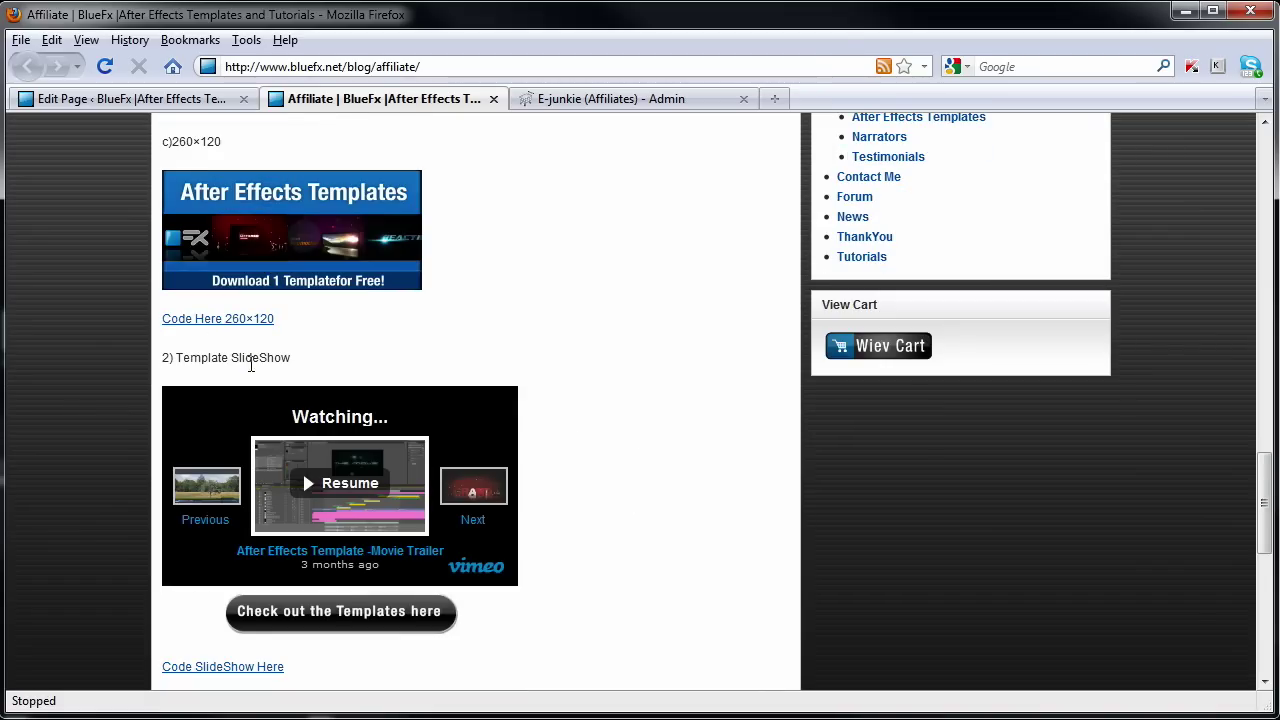
{"action": "scroll", "coordinate": [563, 370], "scroll_direction": "up", "scroll_amount": 5}
{"action": "scroll", "coordinate": [563, 370], "scroll_direction": "up", "scroll_amount": 2}
{"action": "scroll", "coordinate": [563, 370], "scroll_direction": "up", "scroll_amount": 2}
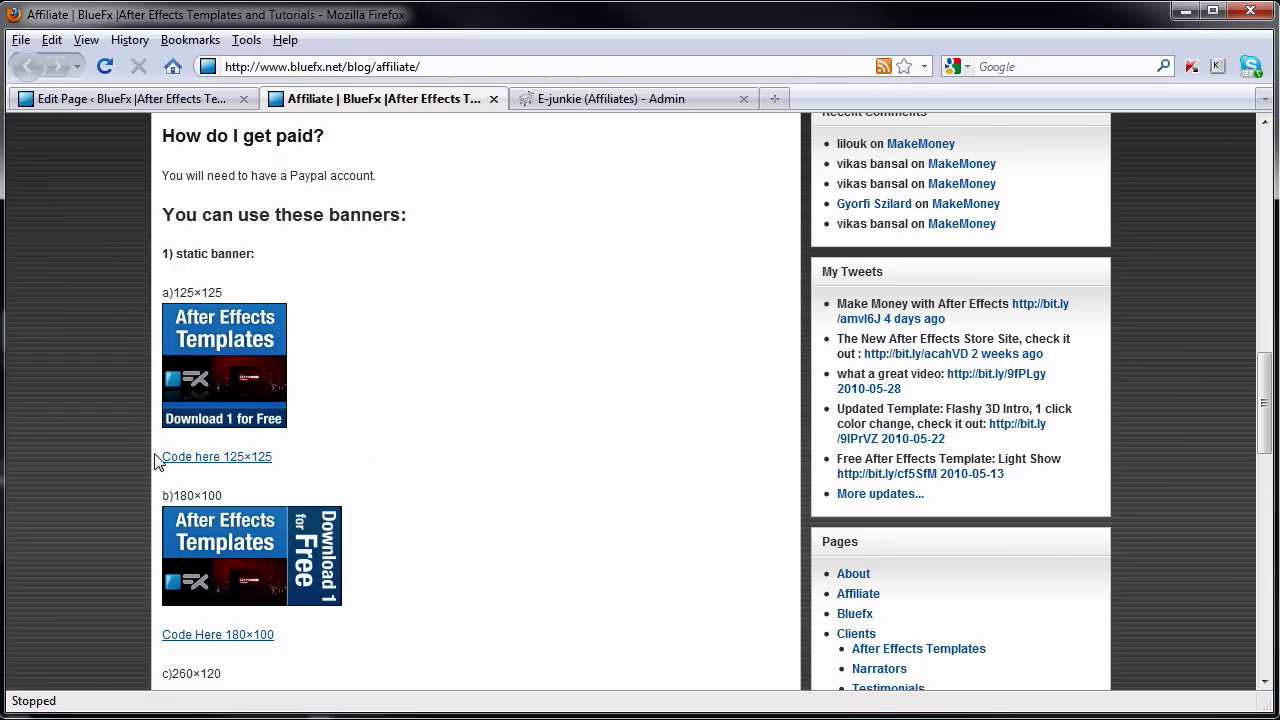
- Open the 125×125 banner code and copy all three lines
{"action": "left_click", "coordinate": [207, 464]}
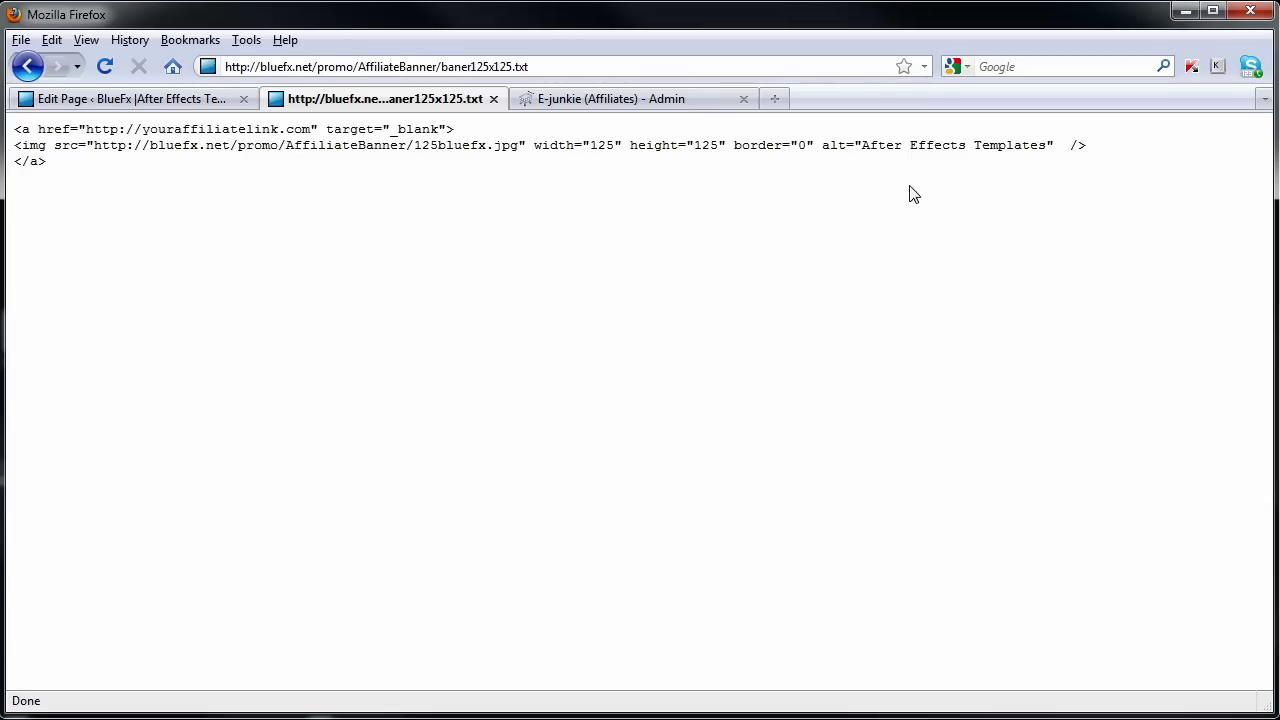
{"action": "left_click_drag", "start_coordinate": [125, 163], "coordinate": [14, 128]}
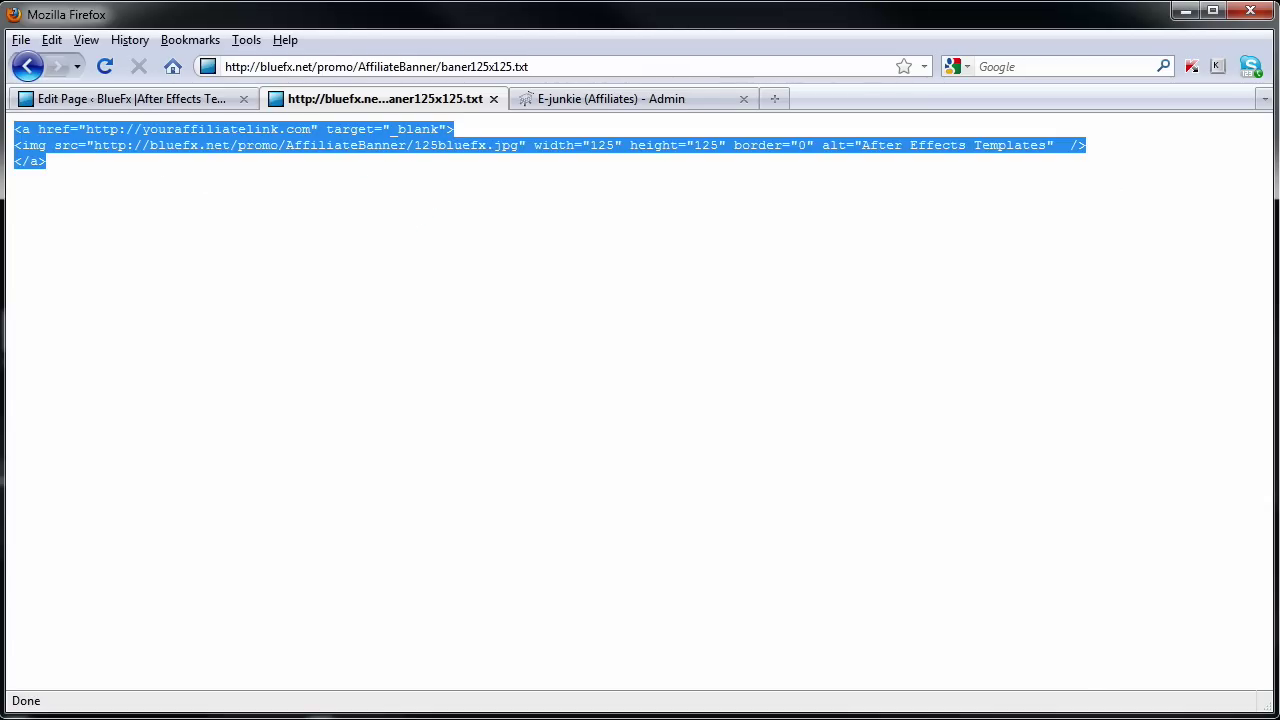
{"action": "right_click", "coordinate": [99, 137]}
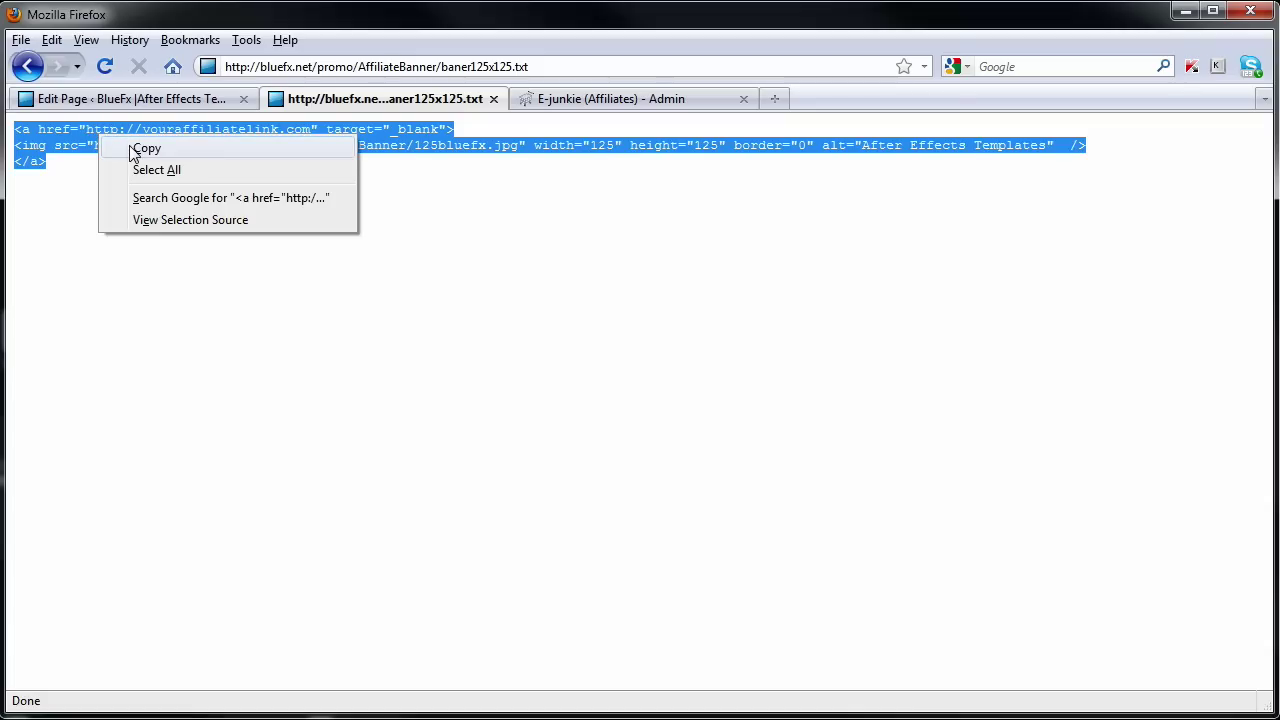
{"action": "left_click", "coordinate": [140, 149]}
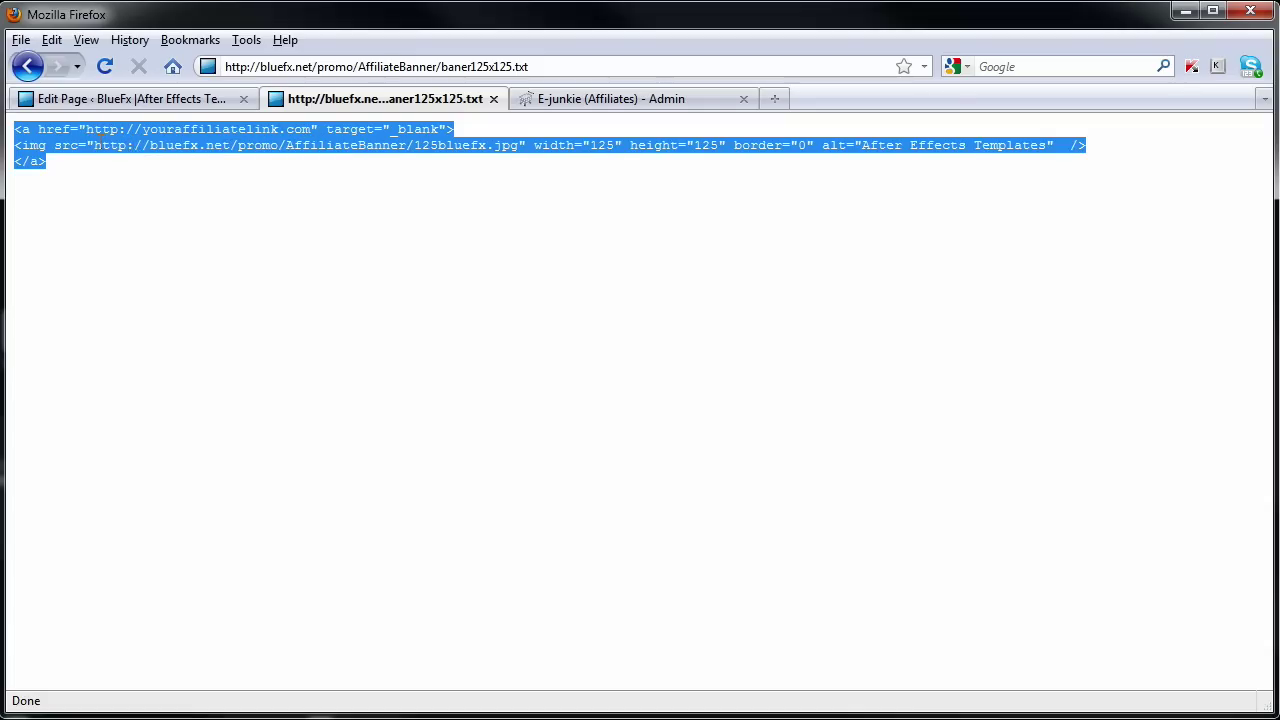
- Open the untitled draft post in the WordPress editor
{"action": "left_click", "coordinate": [83, 100]}
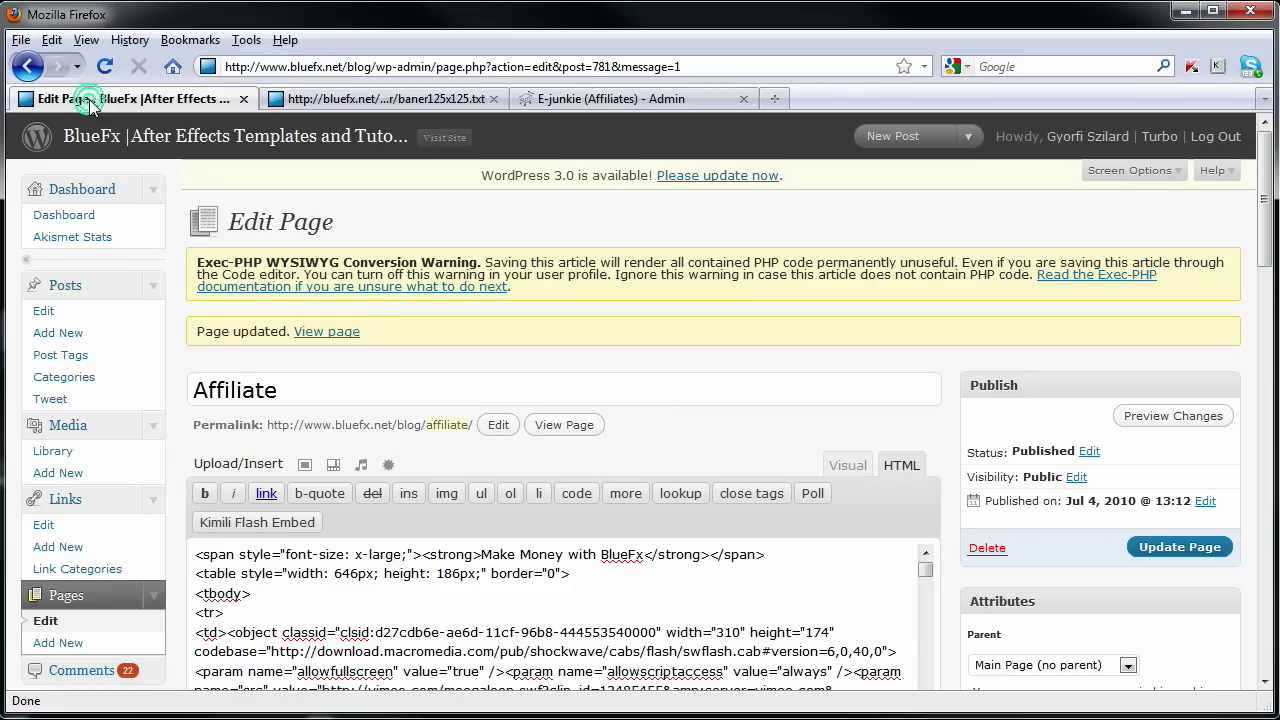
{"action": "left_click", "coordinate": [77, 292]}
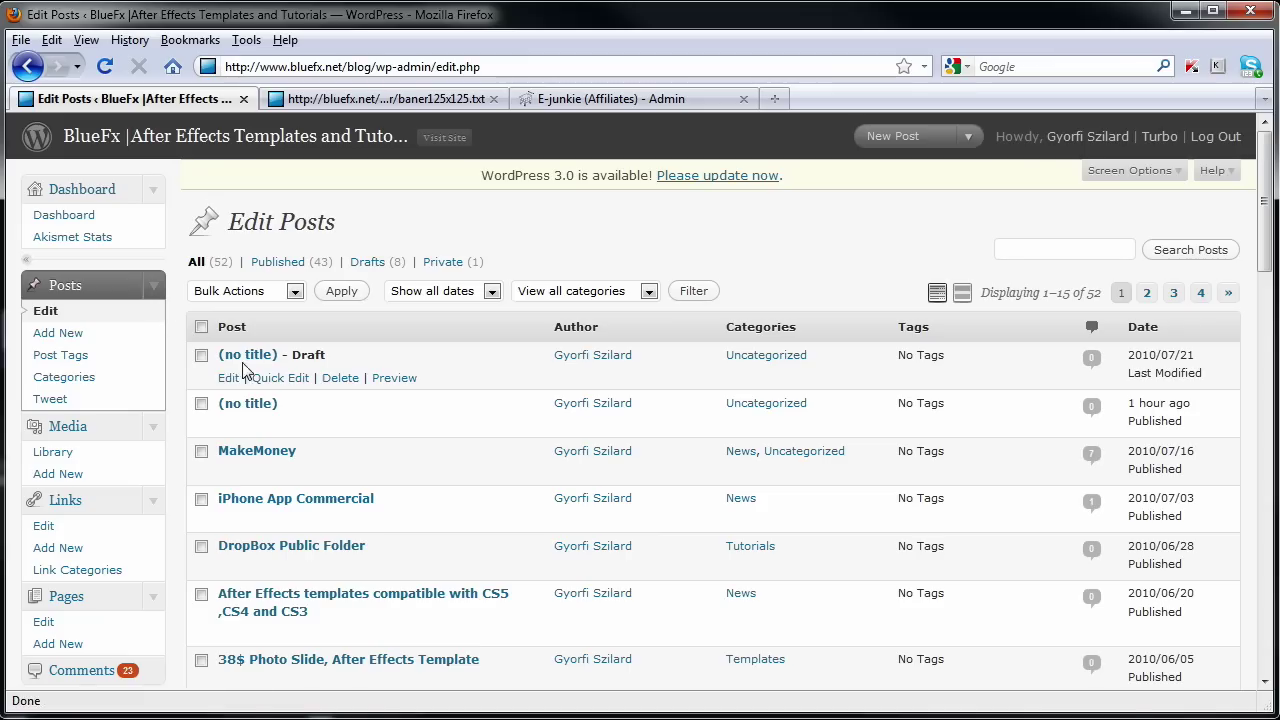
{"action": "left_click", "coordinate": [227, 378]}
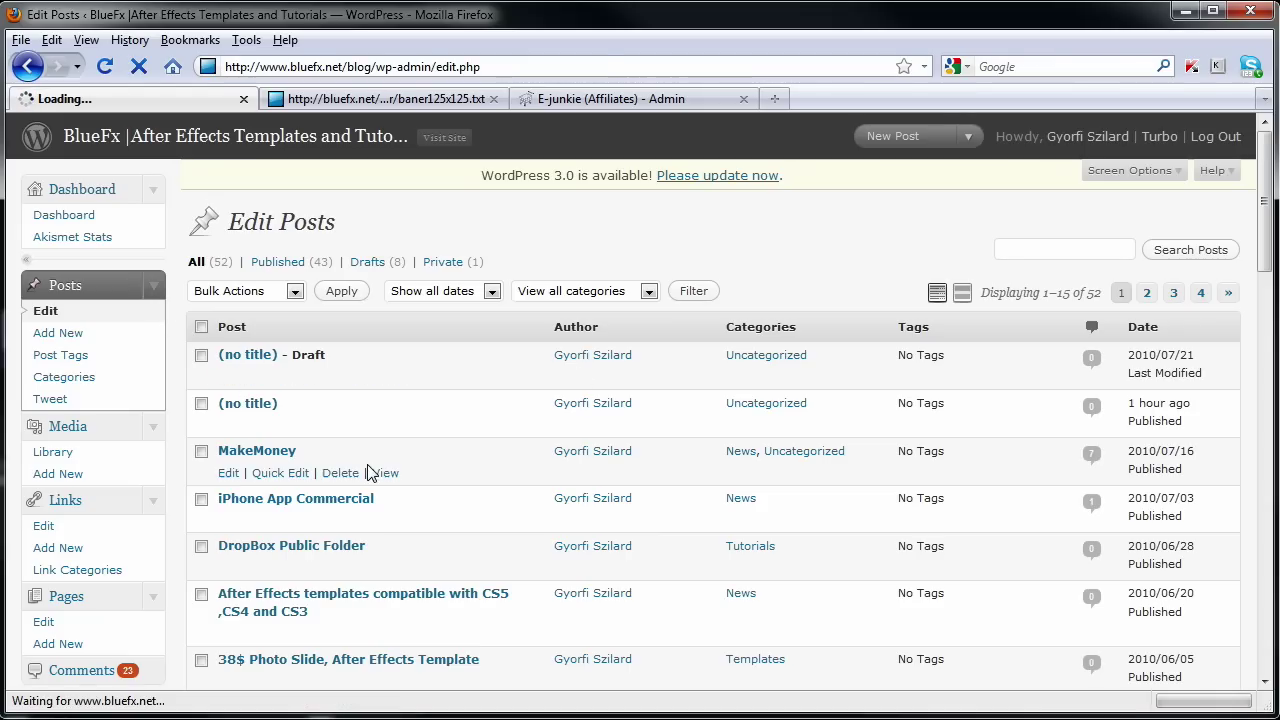
{"action": "mouse_move", "coordinate": [311, 418]}
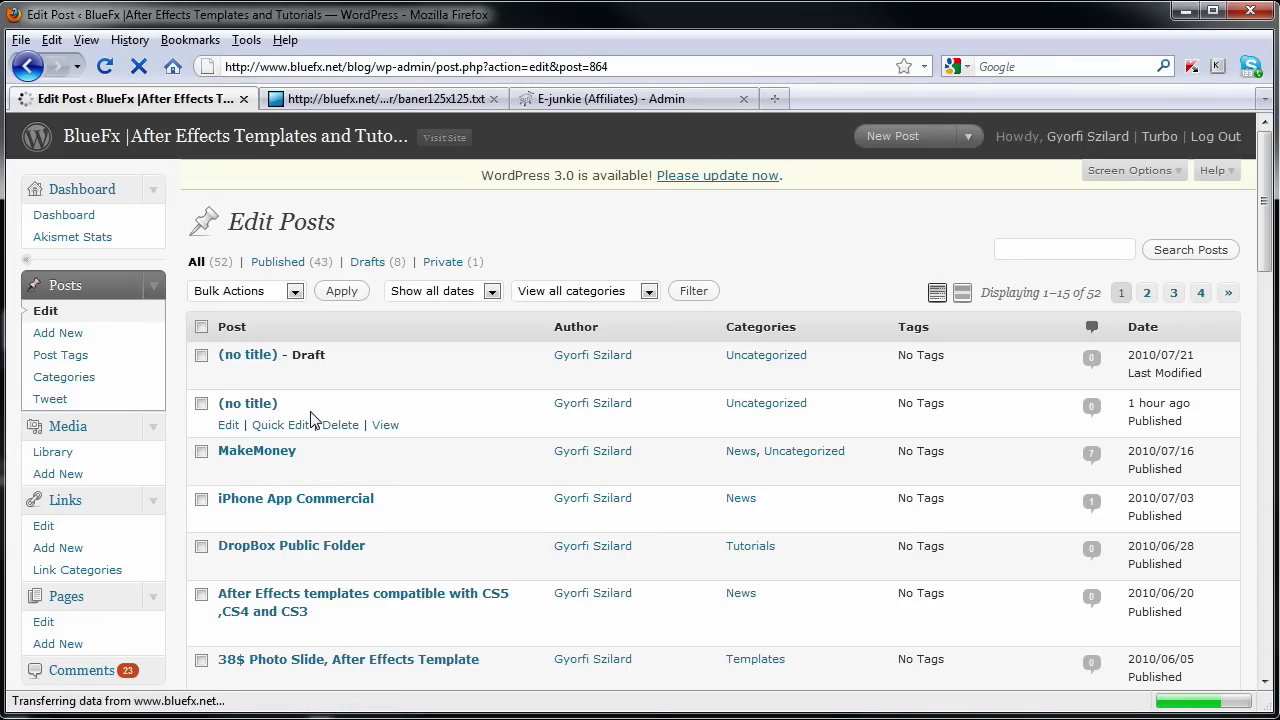
{"action": "scroll", "coordinate": [380, 500], "scroll_direction": "down", "scroll_amount": 2}
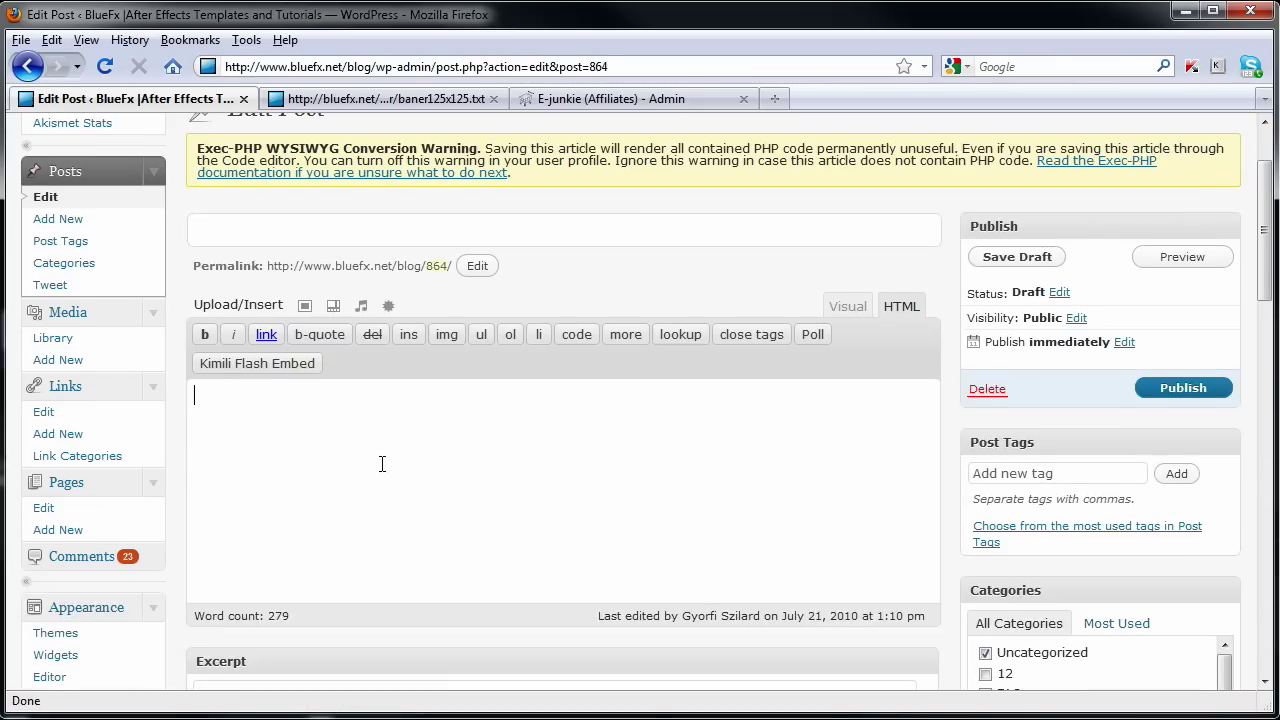
{"action": "left_click", "coordinate": [341, 440]}
{"action": "right_click", "coordinate": [341, 440]}
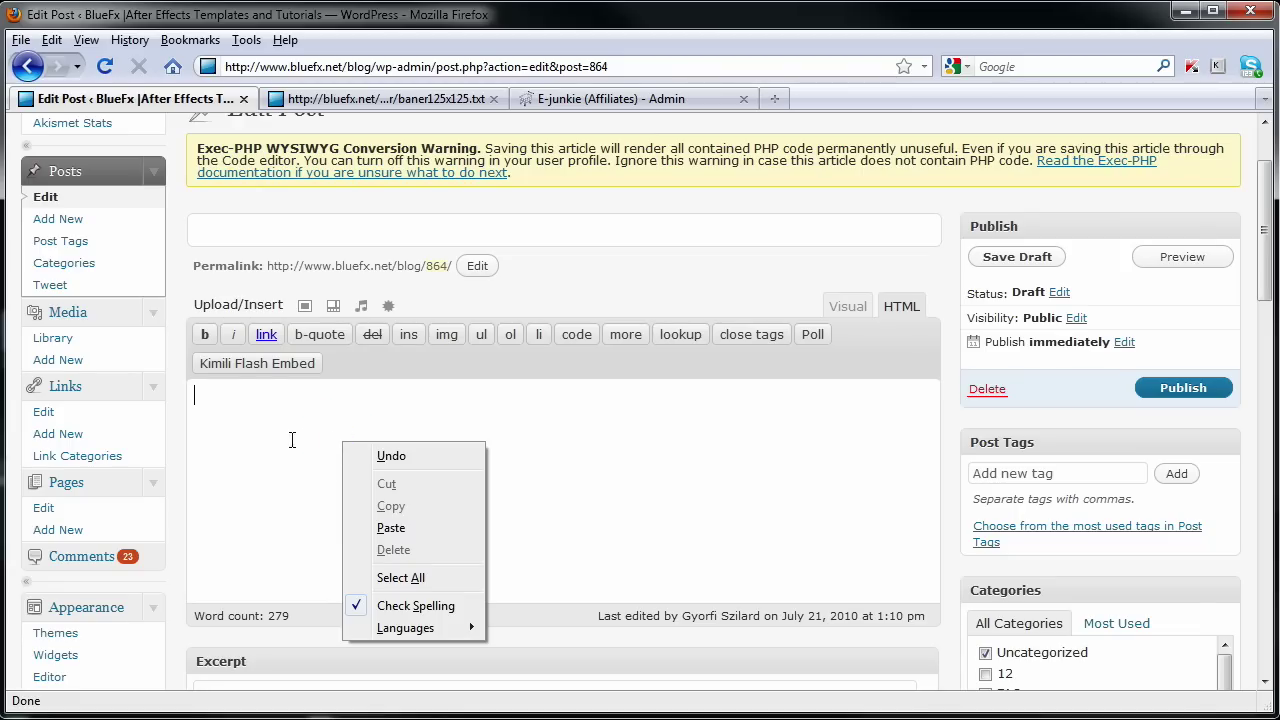
{"action": "left_click", "coordinate": [391, 527]}
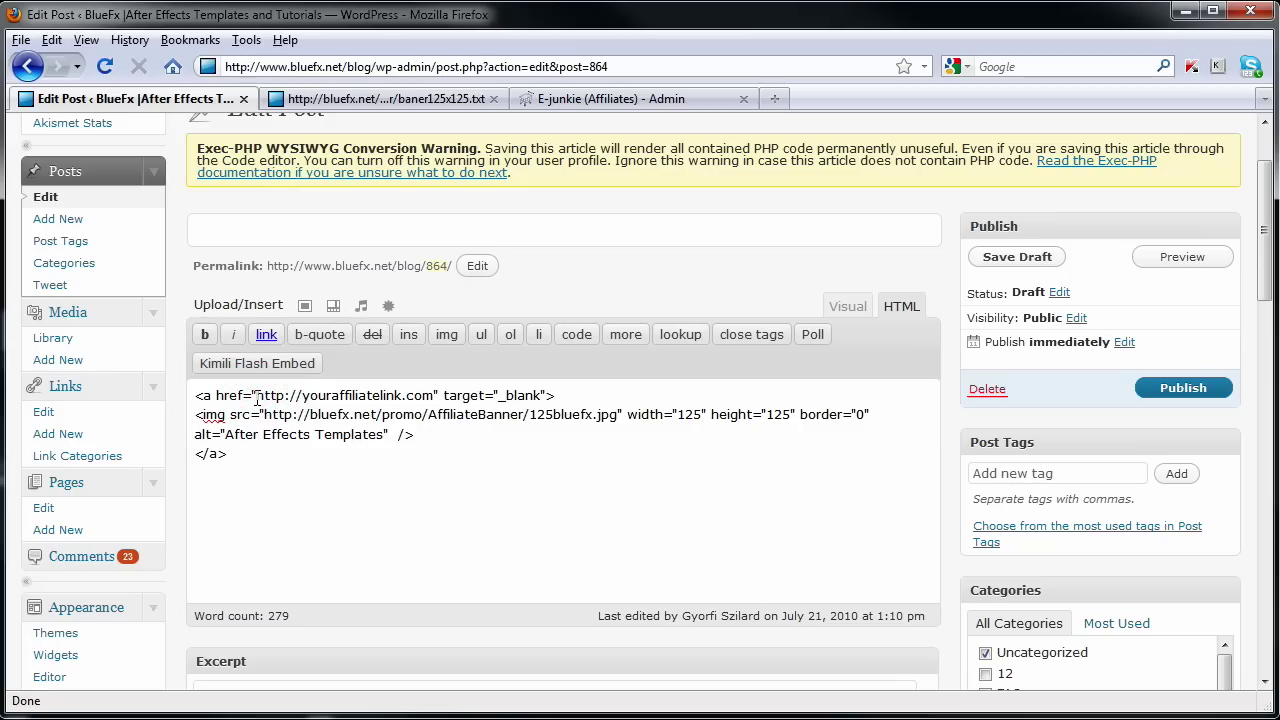
{"action": "left_click_drag", "start_coordinate": [270, 397], "coordinate": [433, 398]}
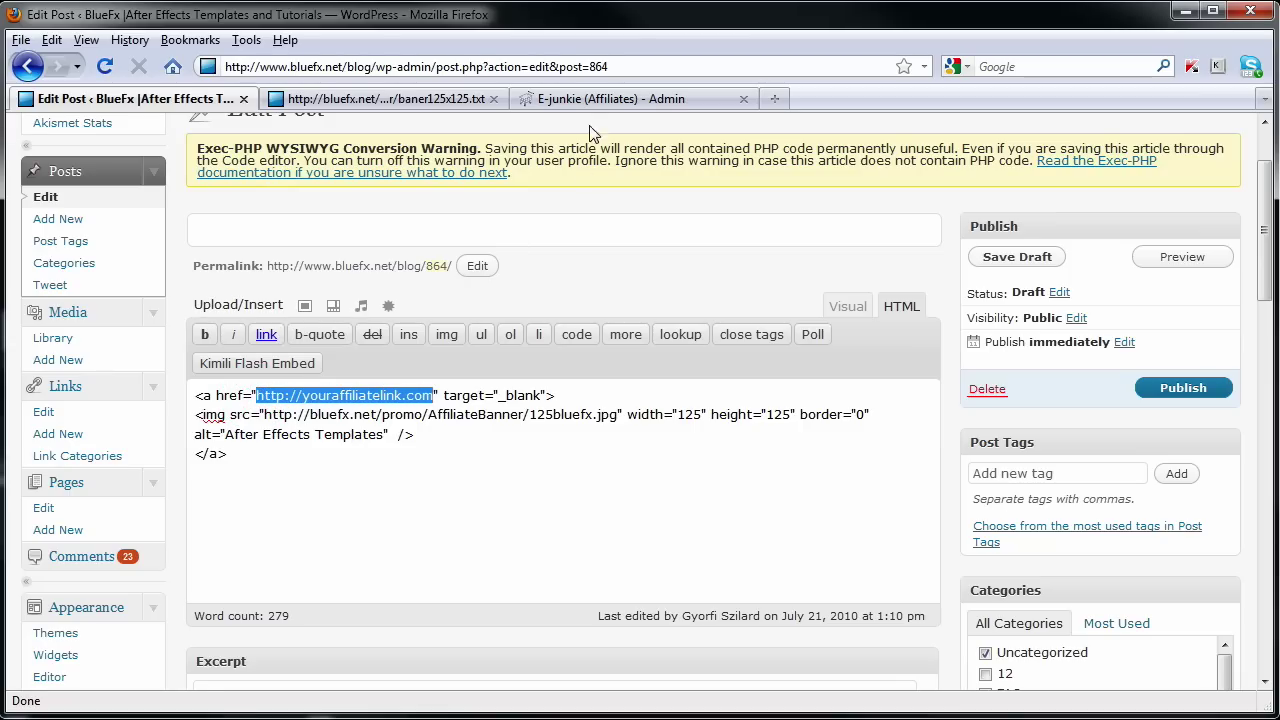
{"action": "left_click", "coordinate": [587, 97]}
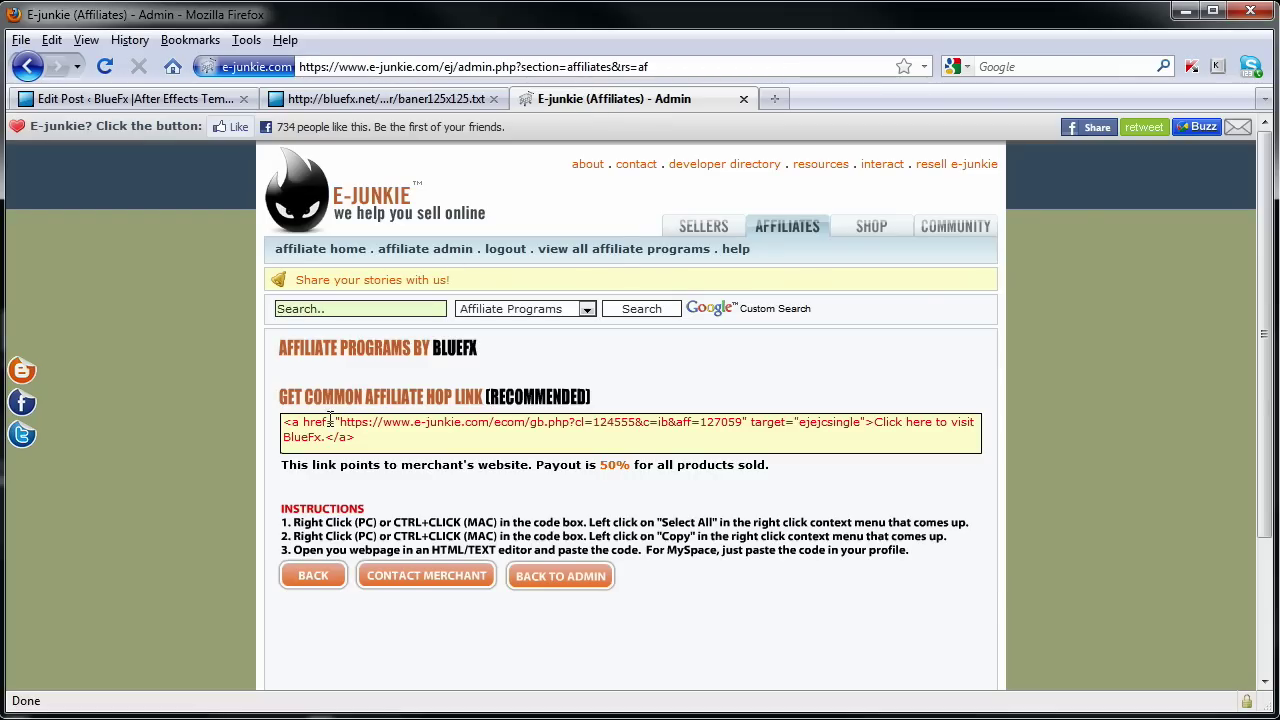
- Copy the BlueFx hop link URL from the E-junkie hop link code box
{"action": "left_click_drag", "start_coordinate": [341, 421], "coordinate": [472, 421]}
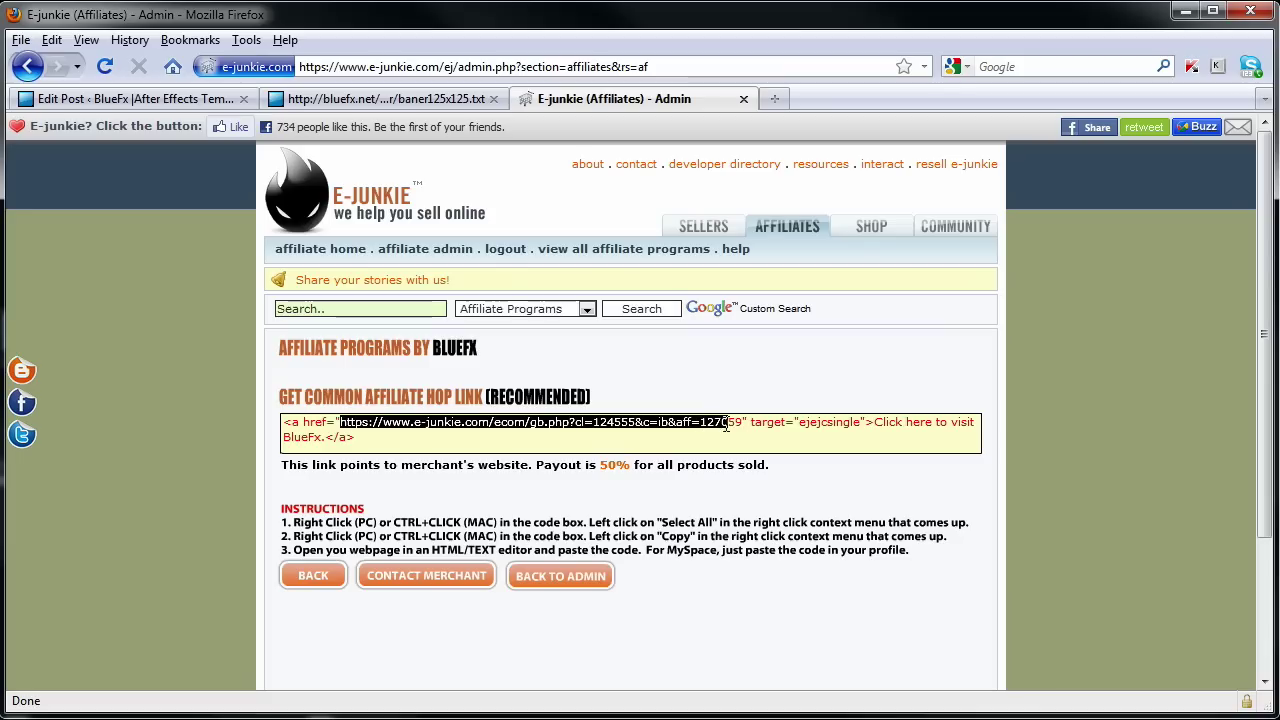
{"action": "left_click_drag", "start_coordinate": [481, 415], "coordinate": [742, 427]}
{"action": "right_click", "coordinate": [721, 425]}
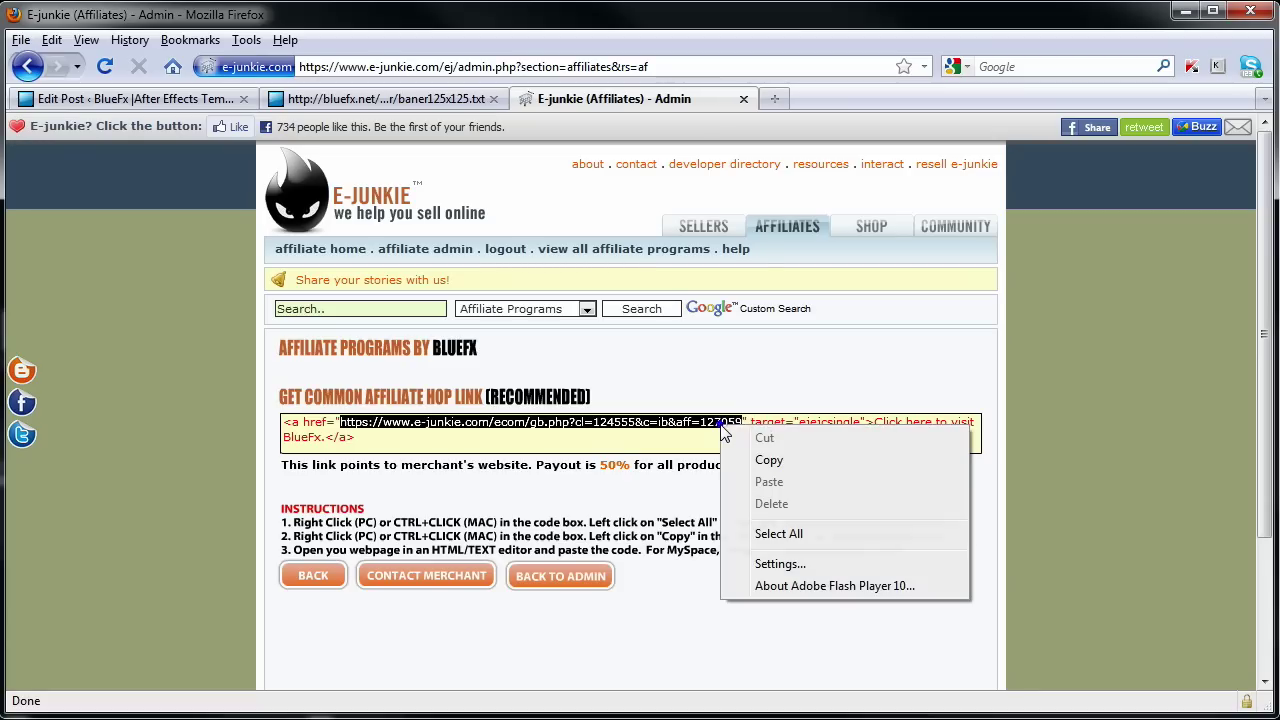
{"action": "left_click", "coordinate": [790, 460]}
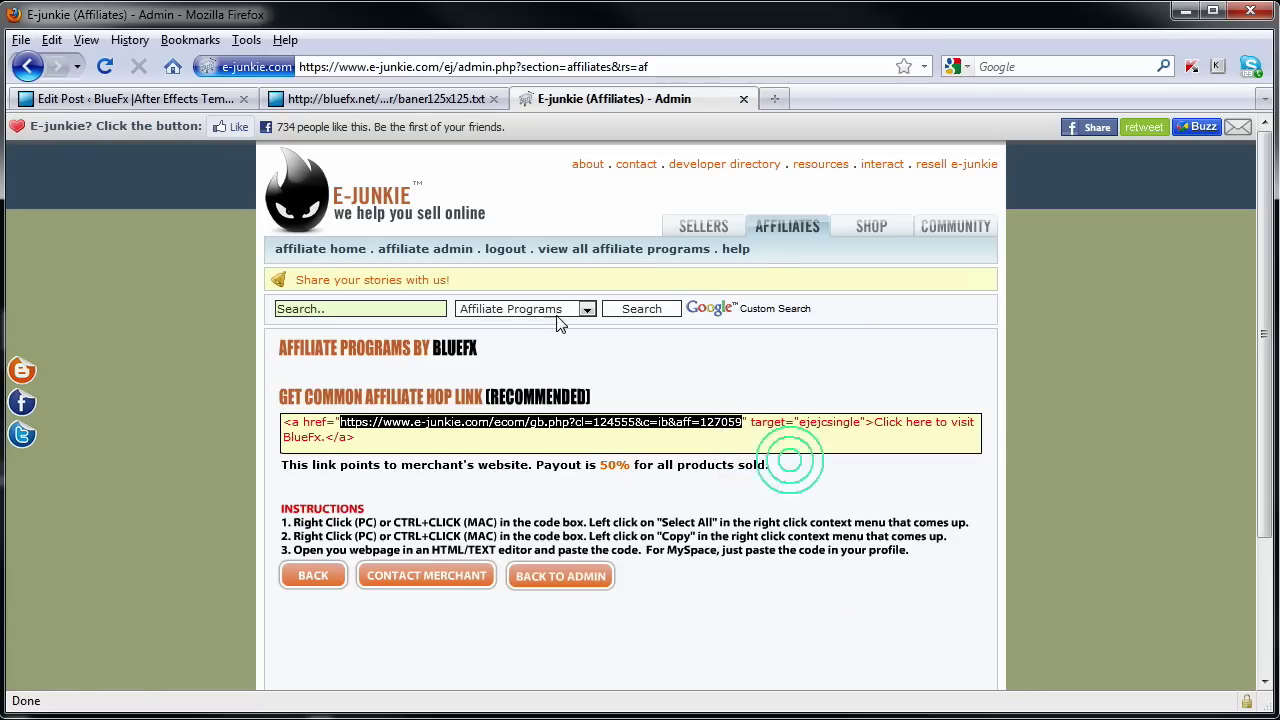
{"action": "left_click", "coordinate": [383, 100]}
- Replace the placeholder address in the banner code with the copied hop link
{"action": "left_click", "coordinate": [120, 95]}
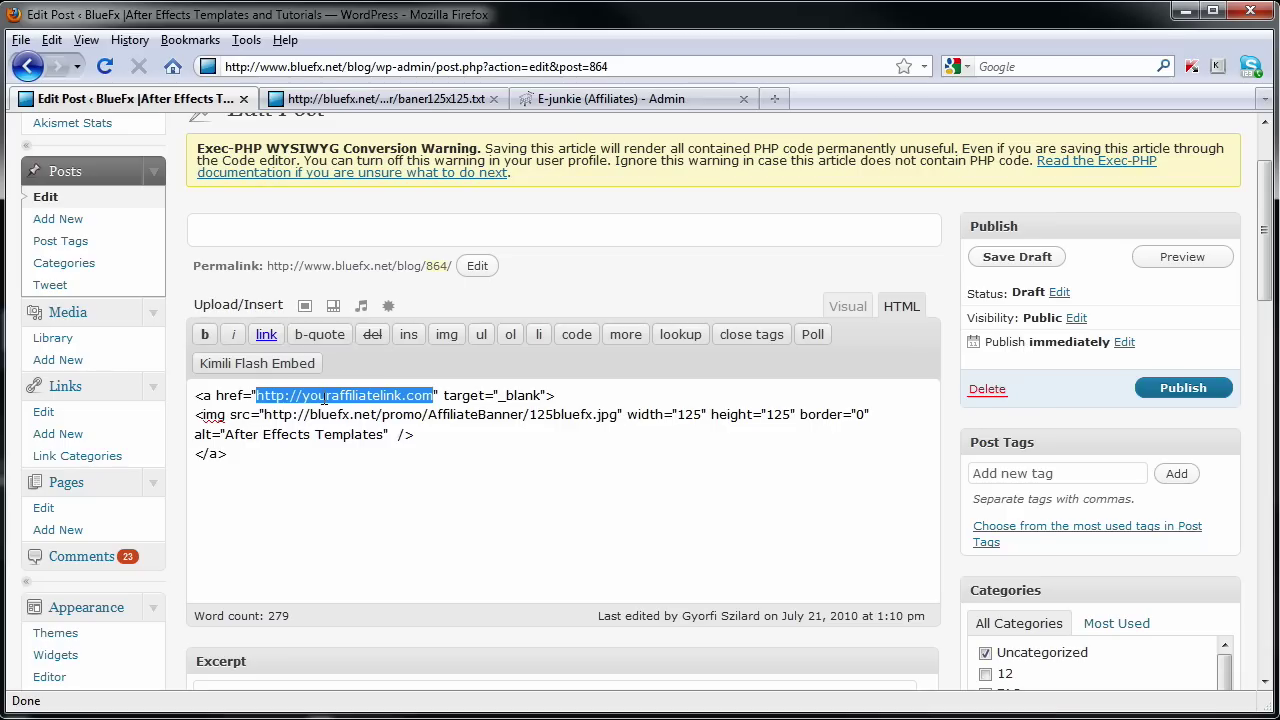
{"action": "right_click", "coordinate": [325, 398]}
{"action": "left_click", "coordinate": [371, 487]}
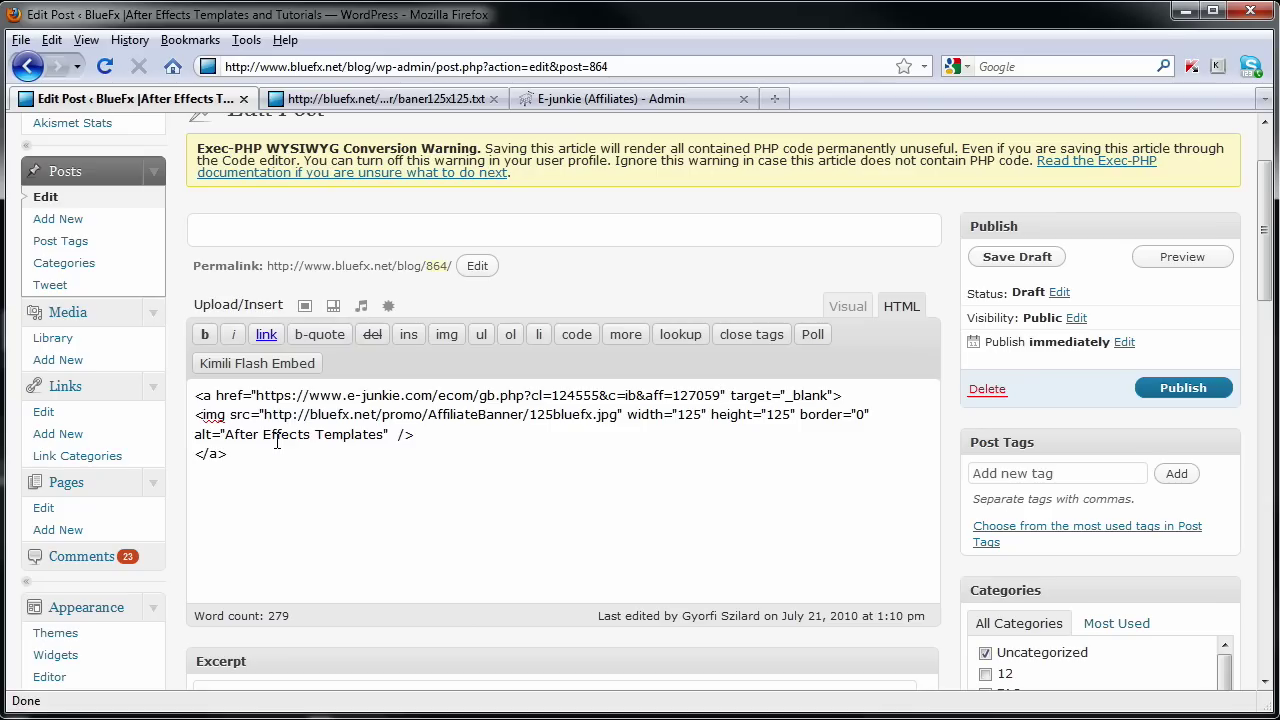
- Preview the post and click the banner to test its link
{"action": "left_click", "coordinate": [1185, 262]}
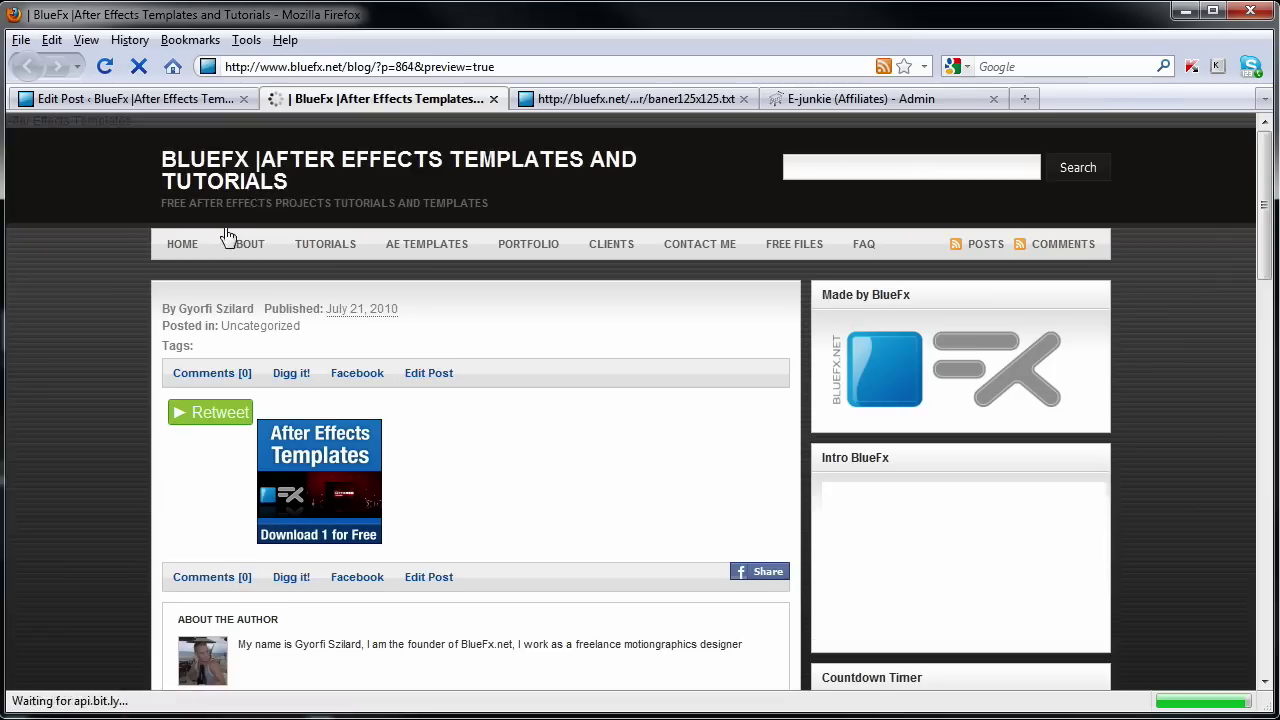
{"action": "scroll", "coordinate": [141, 265], "scroll_direction": "down", "scroll_amount": 2}
{"action": "scroll", "coordinate": [141, 265], "scroll_direction": "down", "scroll_amount": 3}
{"action": "scroll", "coordinate": [180, 285], "scroll_direction": "up", "scroll_amount": 1}
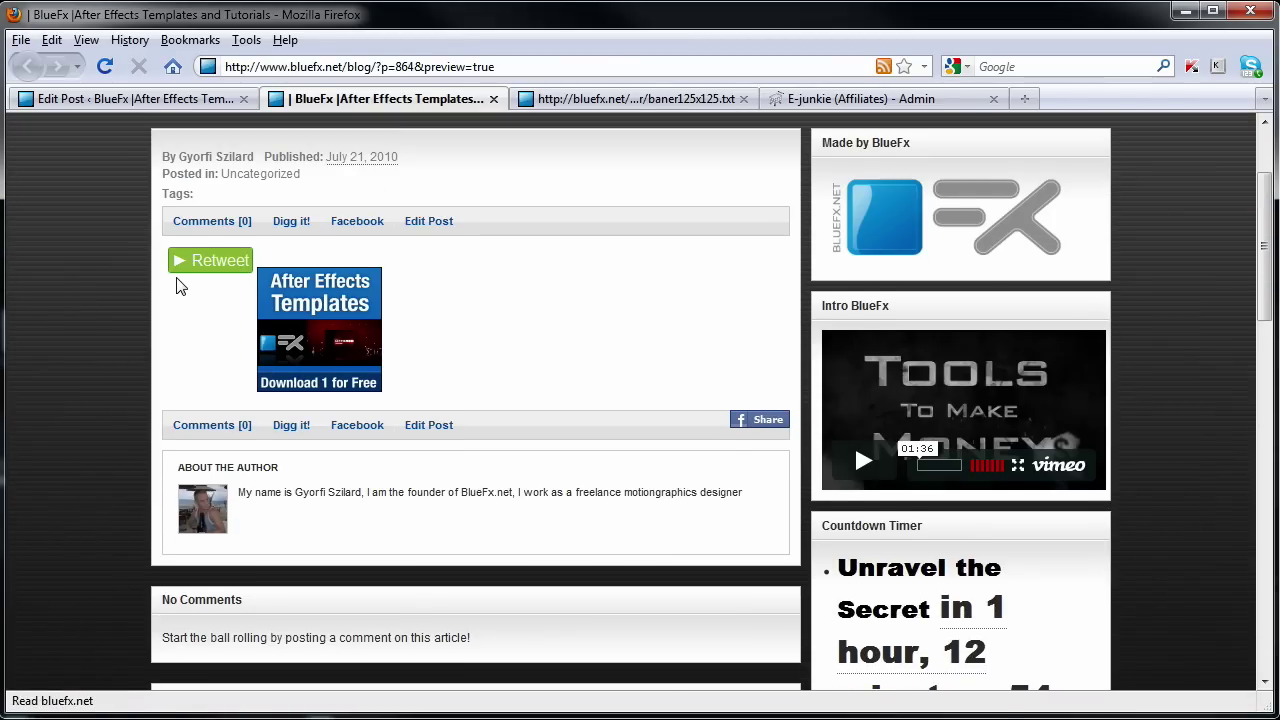
{"action": "left_click", "coordinate": [340, 310]}
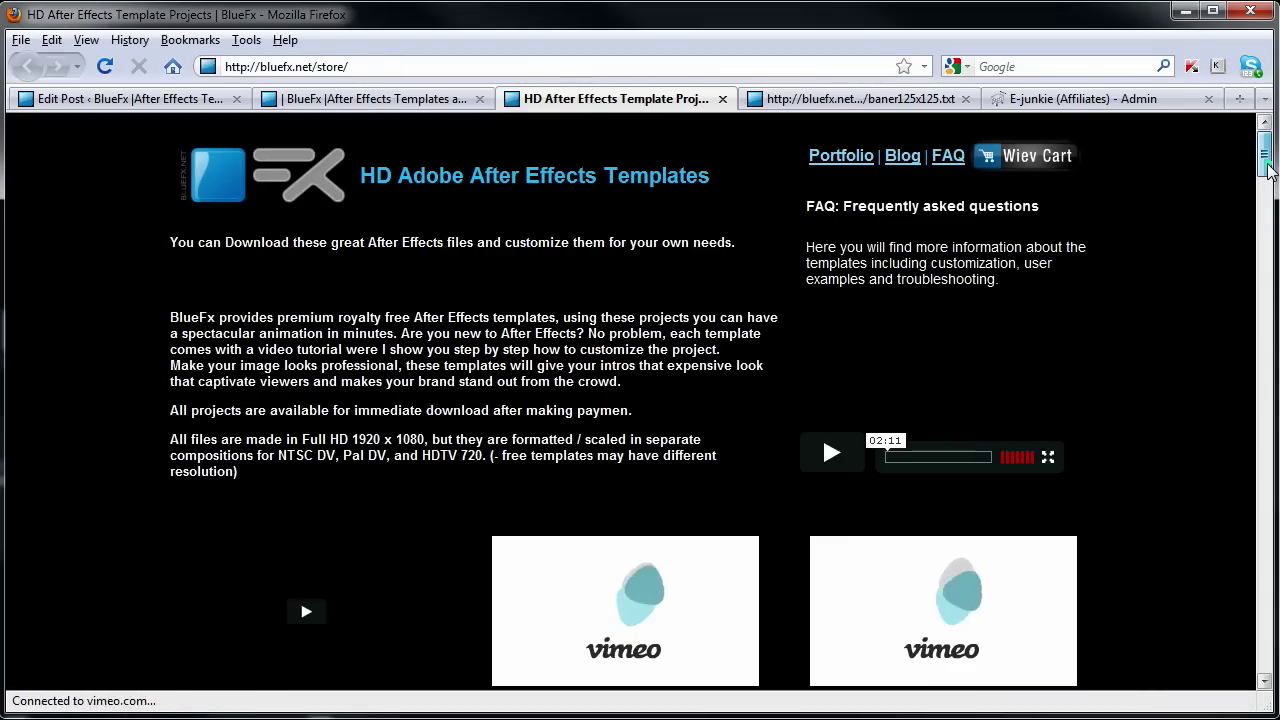
- Go back to the BlueFx affiliate page and advance the Template SlideShow to the Movie Trailer template
{"action": "left_click_drag", "start_coordinate": [1268, 172], "coordinate": [1267, 220]}
{"action": "key", "text": "ctrl+Tab"}
{"action": "key", "text": "alt+Left"}
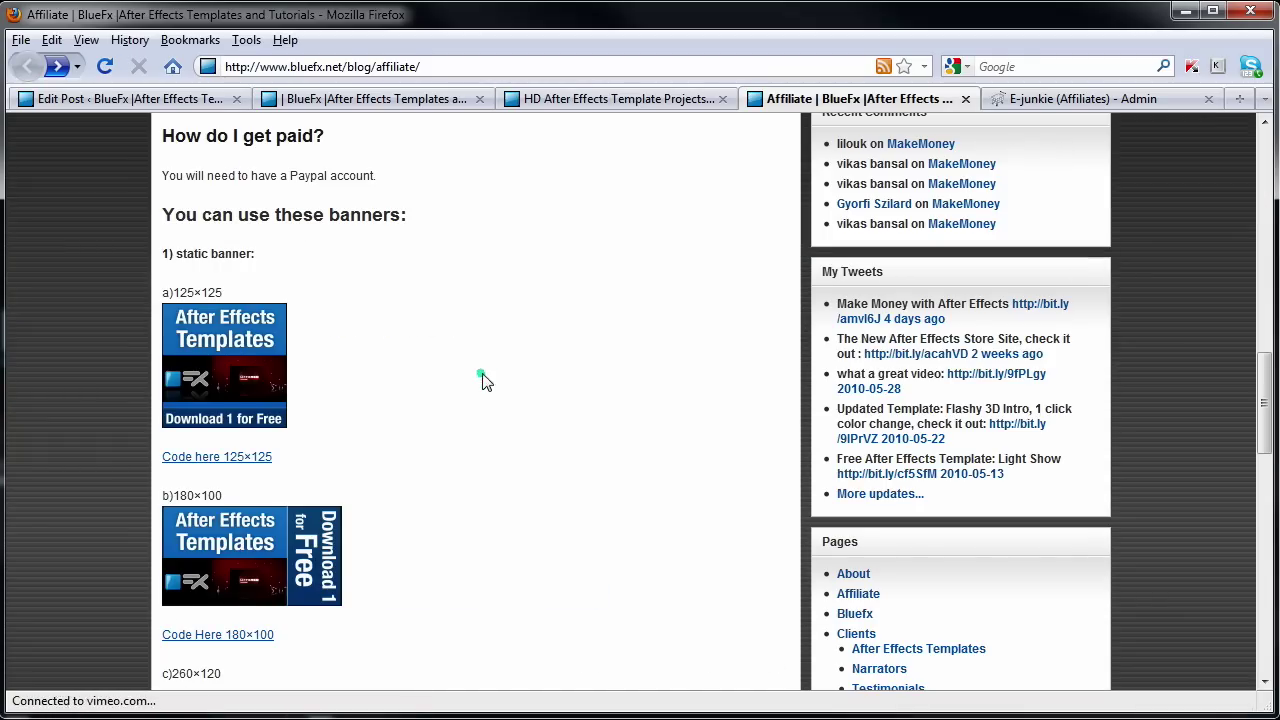
{"action": "scroll", "coordinate": [510, 356], "scroll_direction": "down", "scroll_amount": 3}
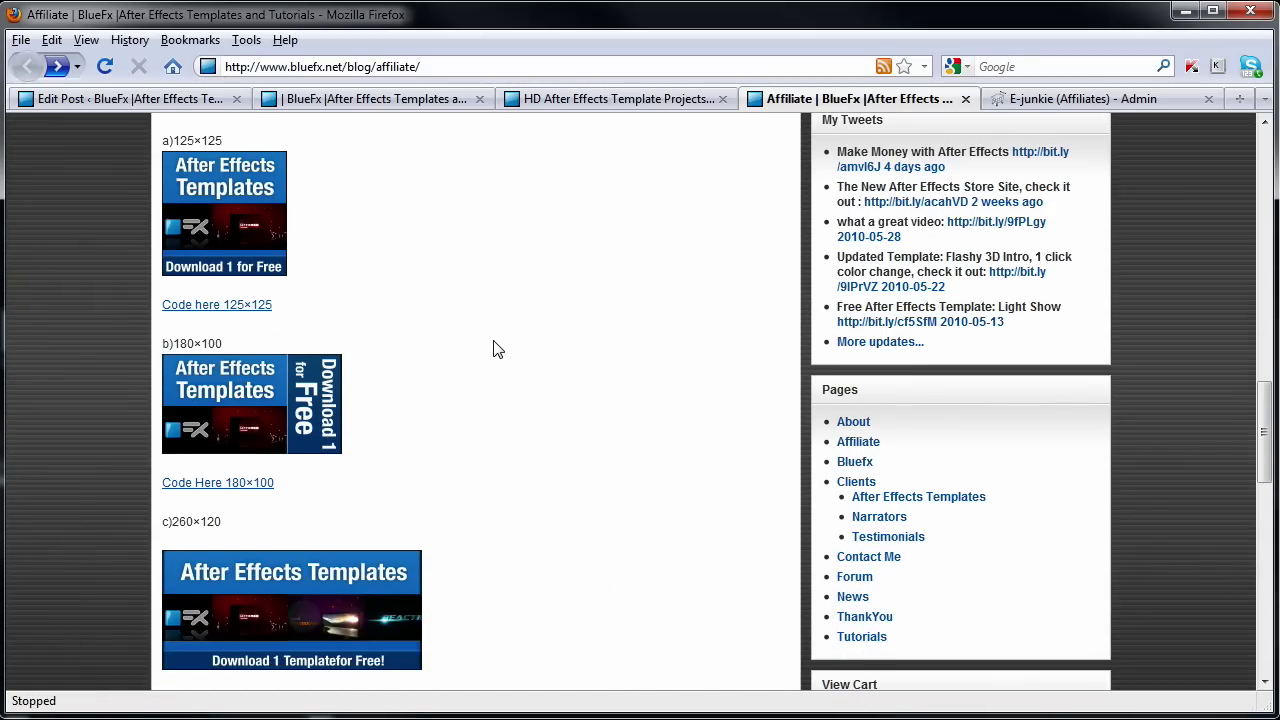
{"action": "scroll", "coordinate": [489, 348], "scroll_direction": "down", "scroll_amount": 2}
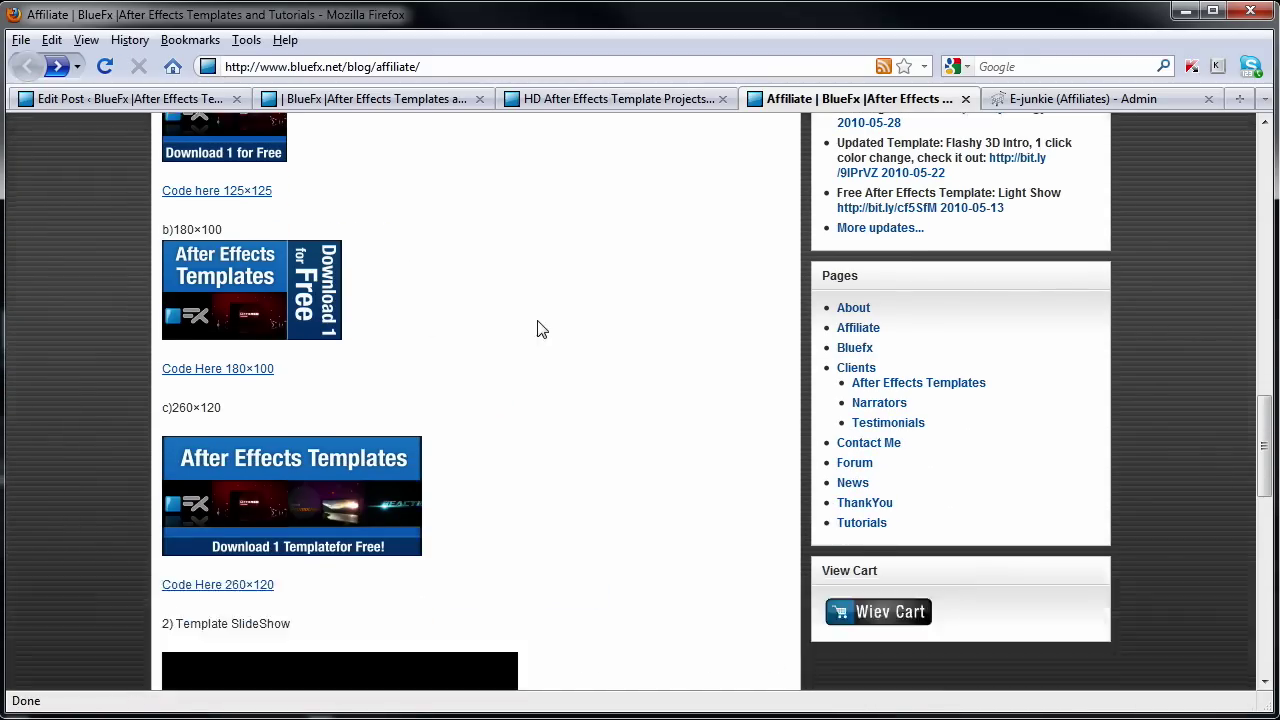
{"action": "scroll", "coordinate": [537, 329], "scroll_direction": "down", "scroll_amount": 2}
{"action": "scroll", "coordinate": [611, 331], "scroll_direction": "down", "scroll_amount": 3}
{"action": "scroll", "coordinate": [687, 339], "scroll_direction": "down", "scroll_amount": 1}
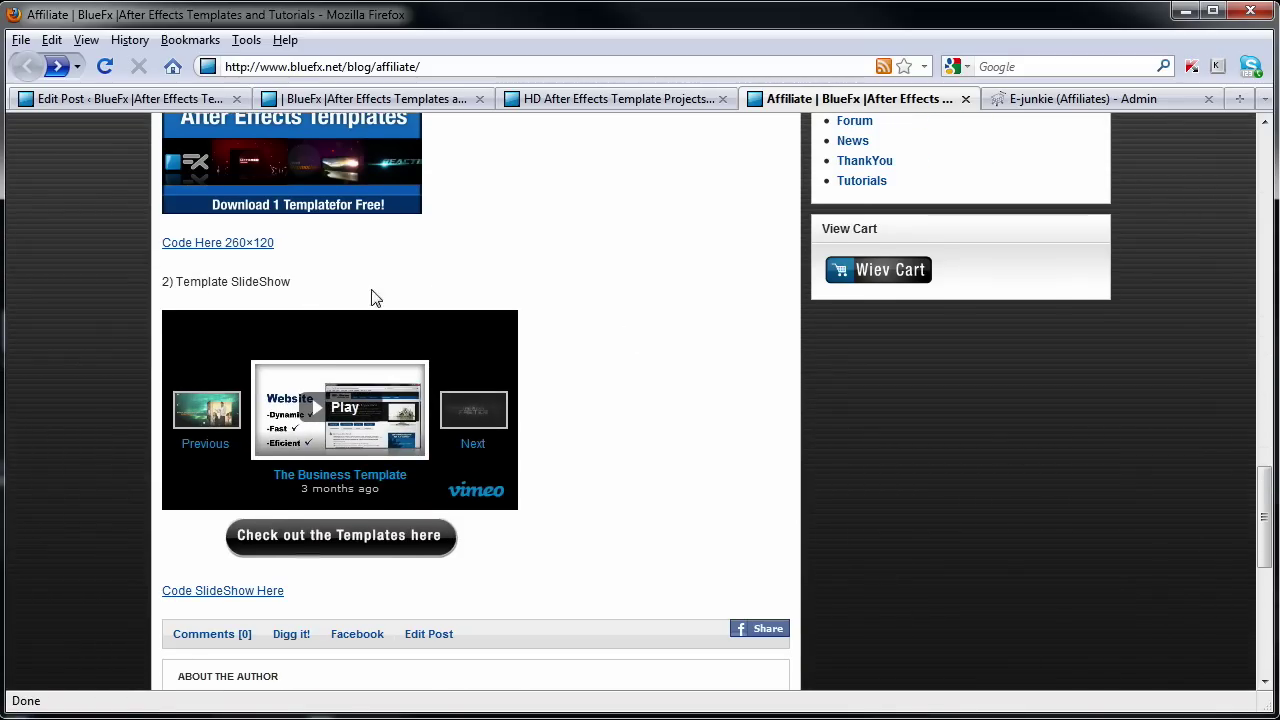
{"action": "scroll", "coordinate": [660, 310], "scroll_direction": "down", "scroll_amount": 2}
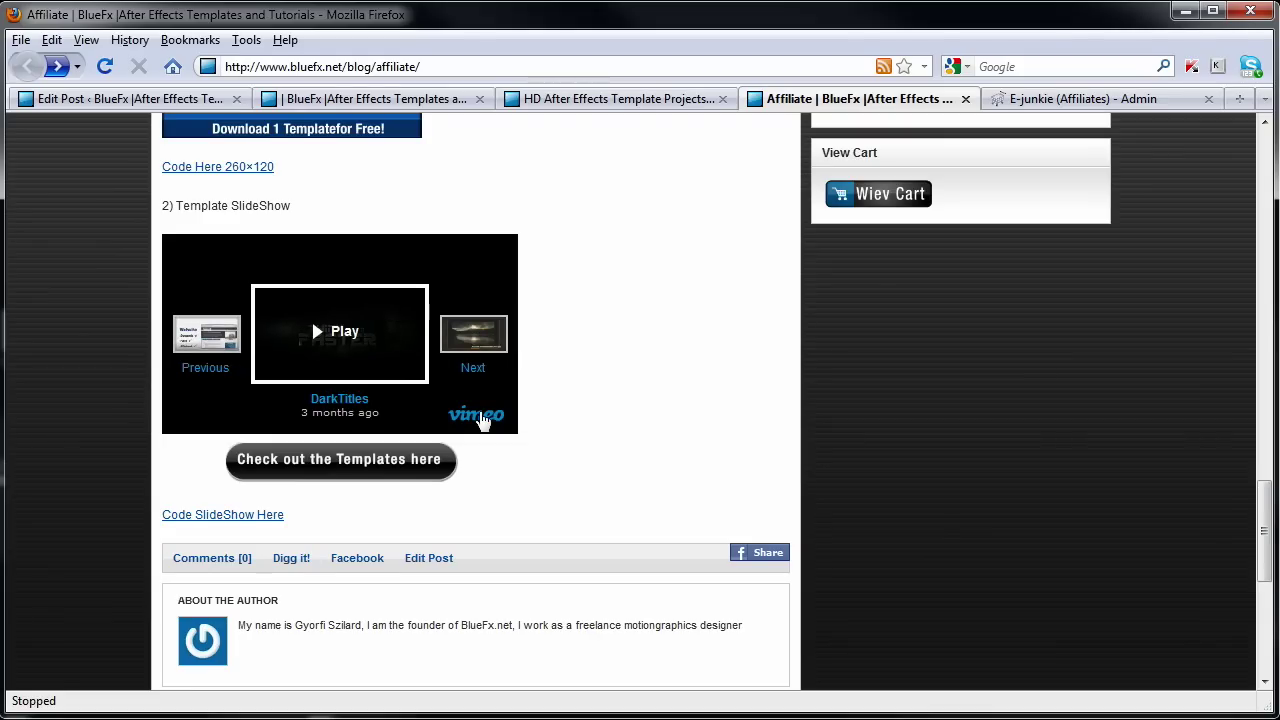
{"action": "left_click", "coordinate": [480, 342]}
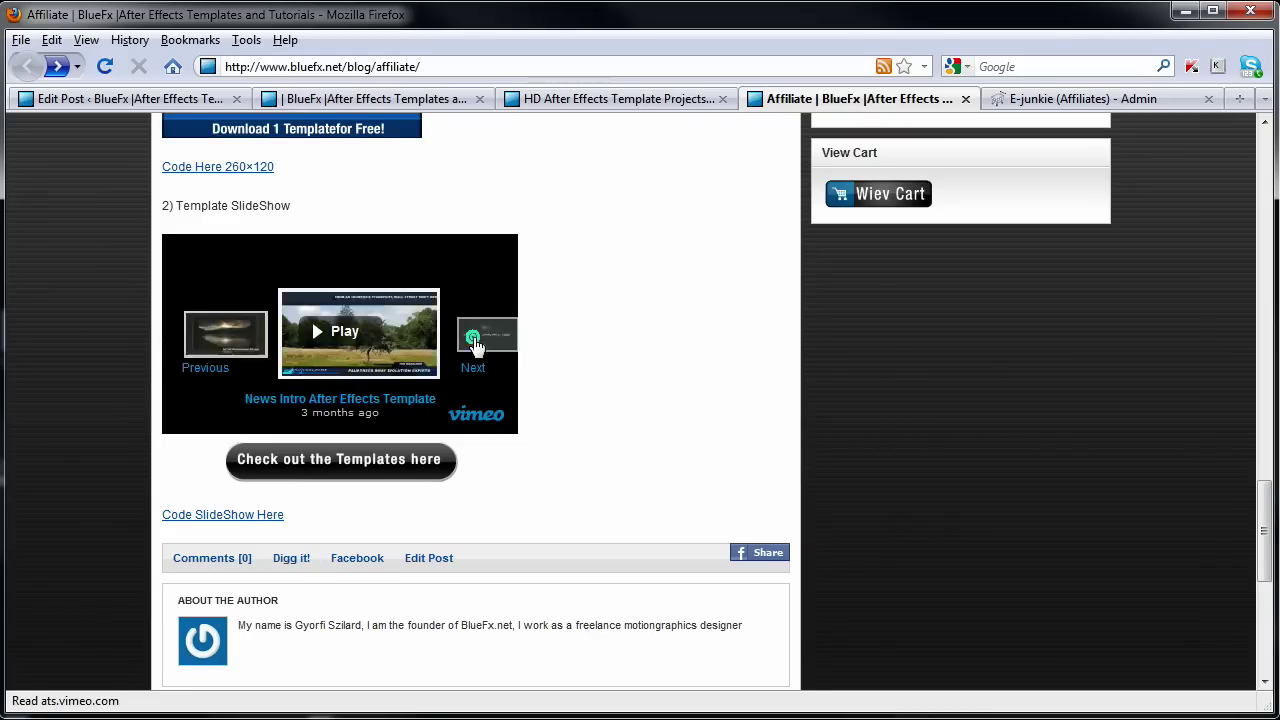
{"action": "left_click", "coordinate": [485, 342]}
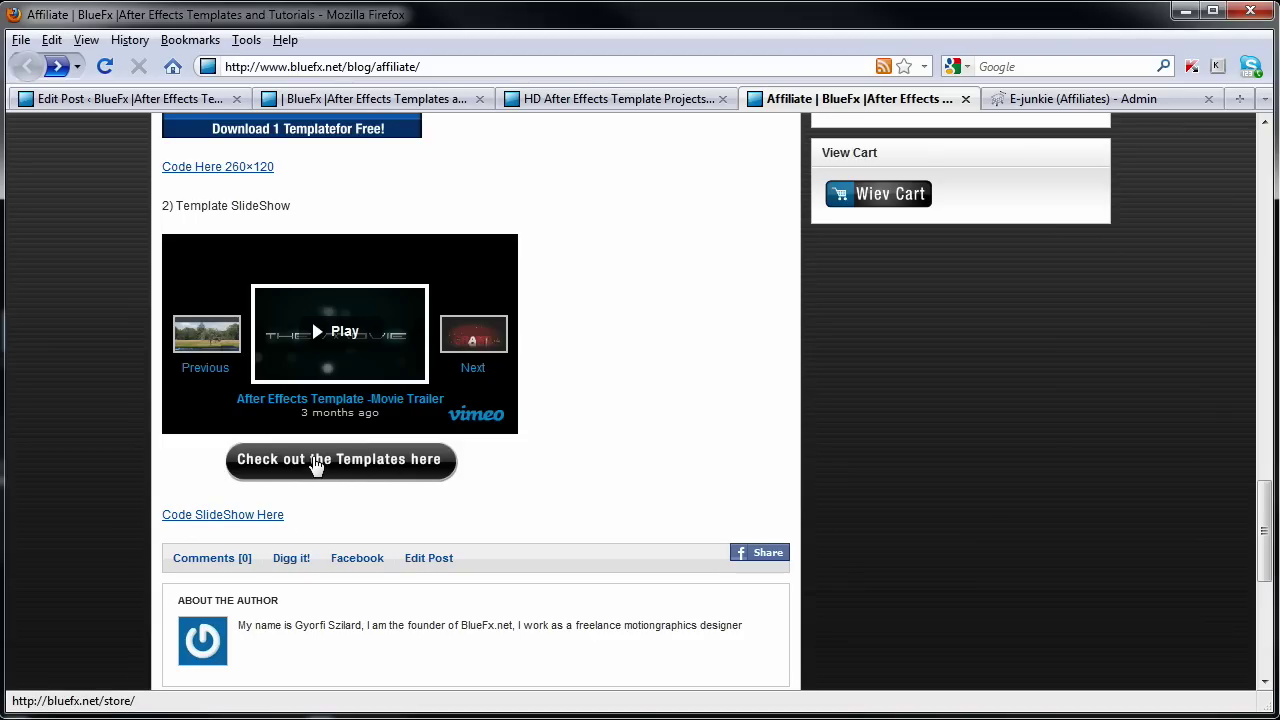
- Open the SlideShow.txt embed code page and copy the entire Vimeo slideshow code
{"action": "left_click", "coordinate": [205, 524]}
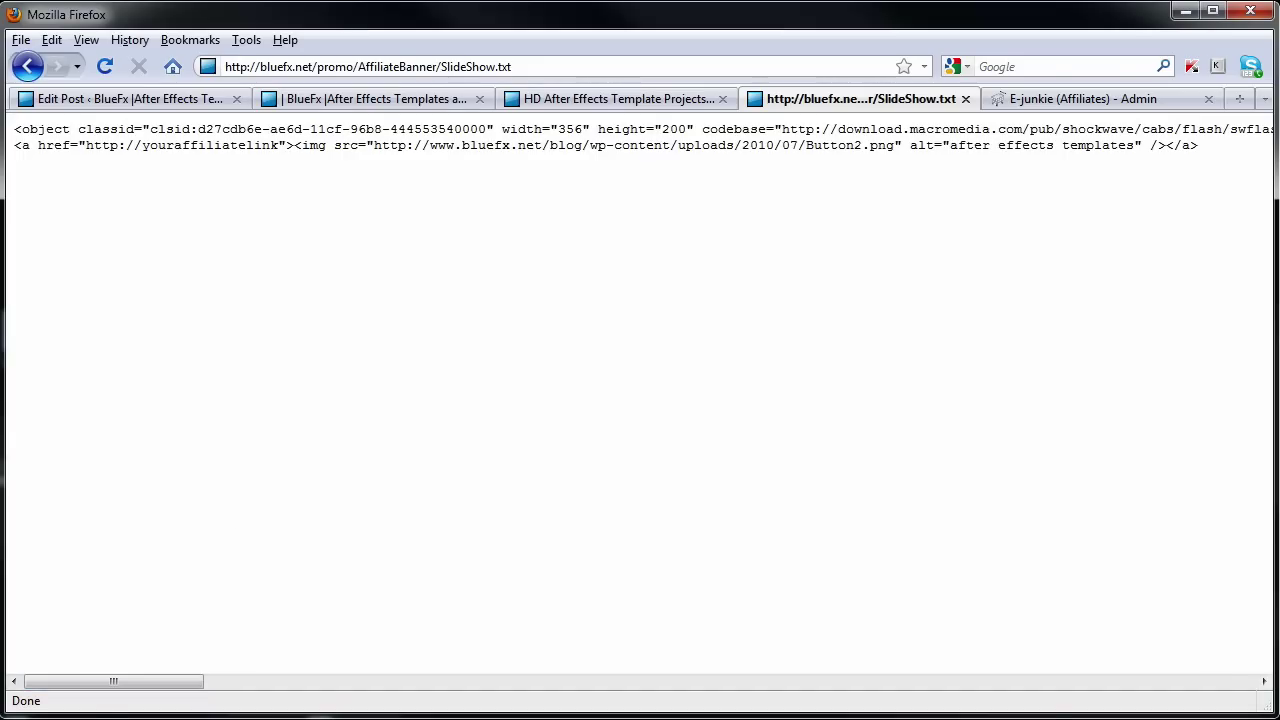
{"action": "mouse_move", "coordinate": [65, 683]}
{"action": "left_mouse_down"}
{"action": "mouse_move", "coordinate": [1058, 664]}
{"action": "mouse_move", "coordinate": [40, 682]}
{"action": "left_mouse_up"}
{"action": "key", "text": "ctrl+a"}
{"action": "left_click", "coordinate": [35, 197]}
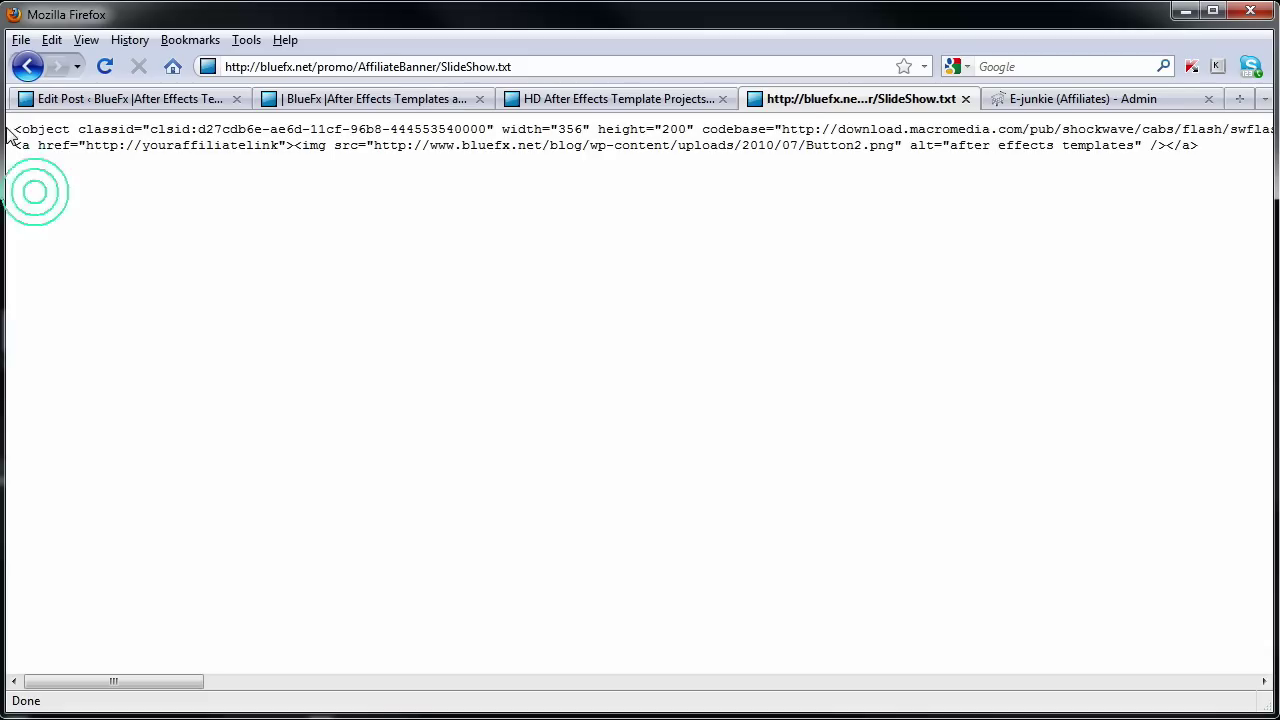
{"action": "mouse_move", "coordinate": [15, 130]}
{"action": "left_mouse_down"}
{"action": "mouse_move", "coordinate": [815, 205]}
{"action": "mouse_move", "coordinate": [1278, 186]}
{"action": "left_mouse_up"}
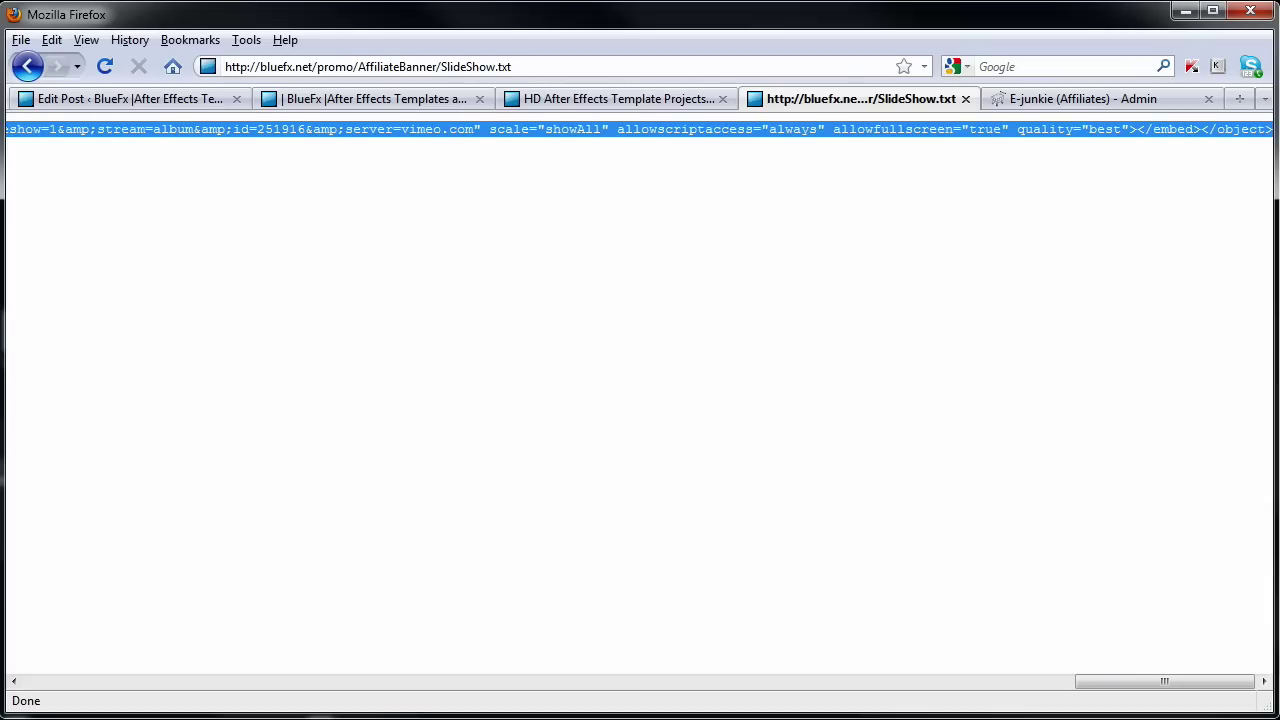
{"action": "right_click", "coordinate": [835, 135]}
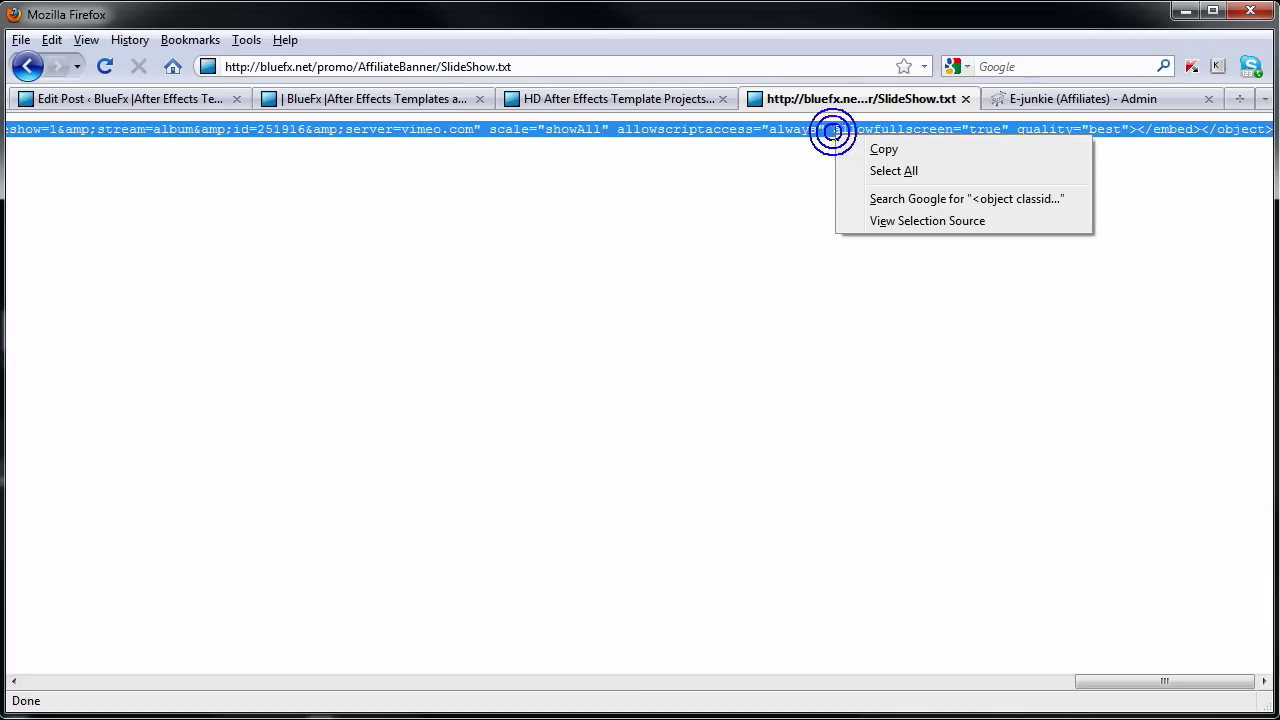
{"action": "left_click", "coordinate": [884, 150]}
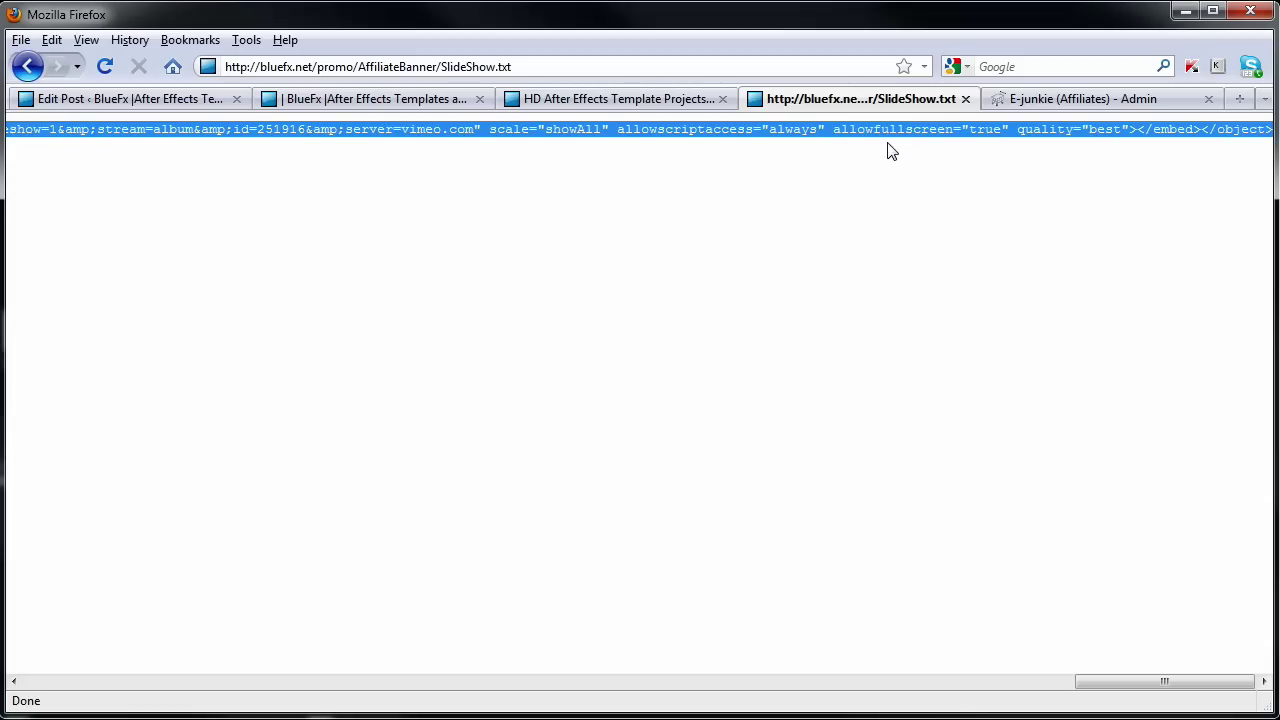
- Replace the post's banner HTML with the slideshow embed code and select its youraffiliatelink placeholder
{"action": "left_click", "coordinate": [380, 104]}
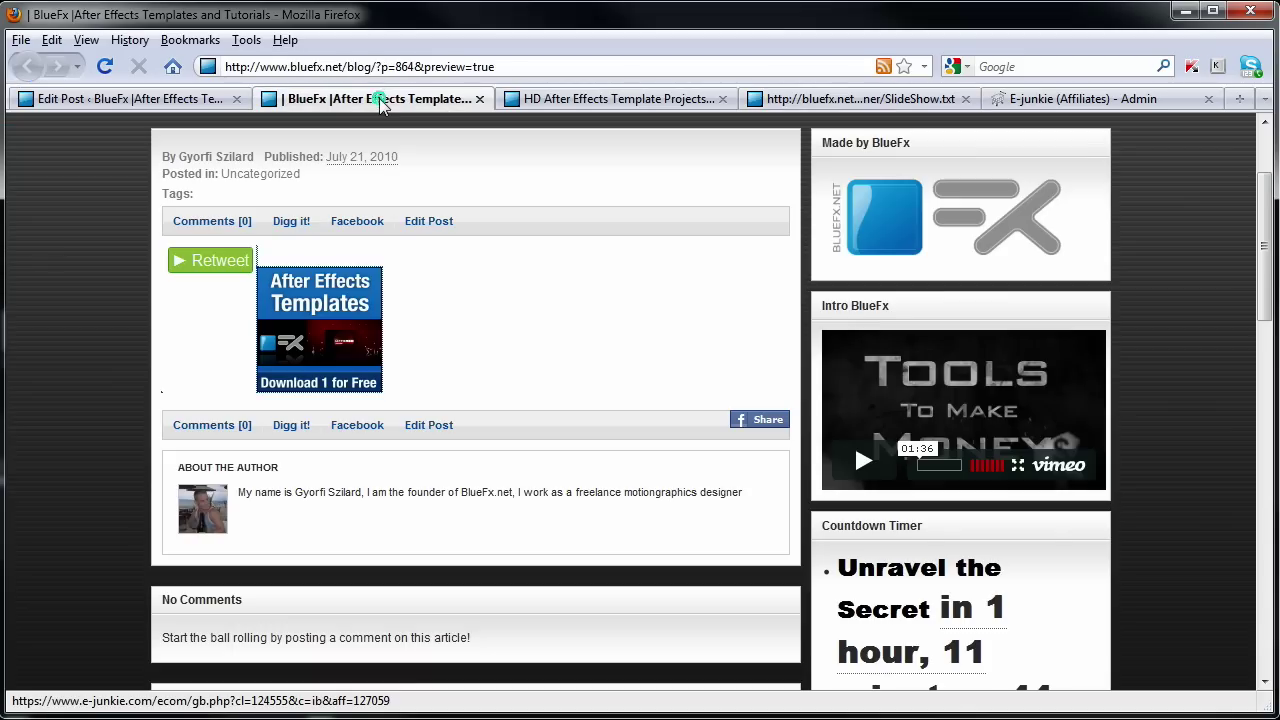
{"action": "left_click", "coordinate": [85, 97]}
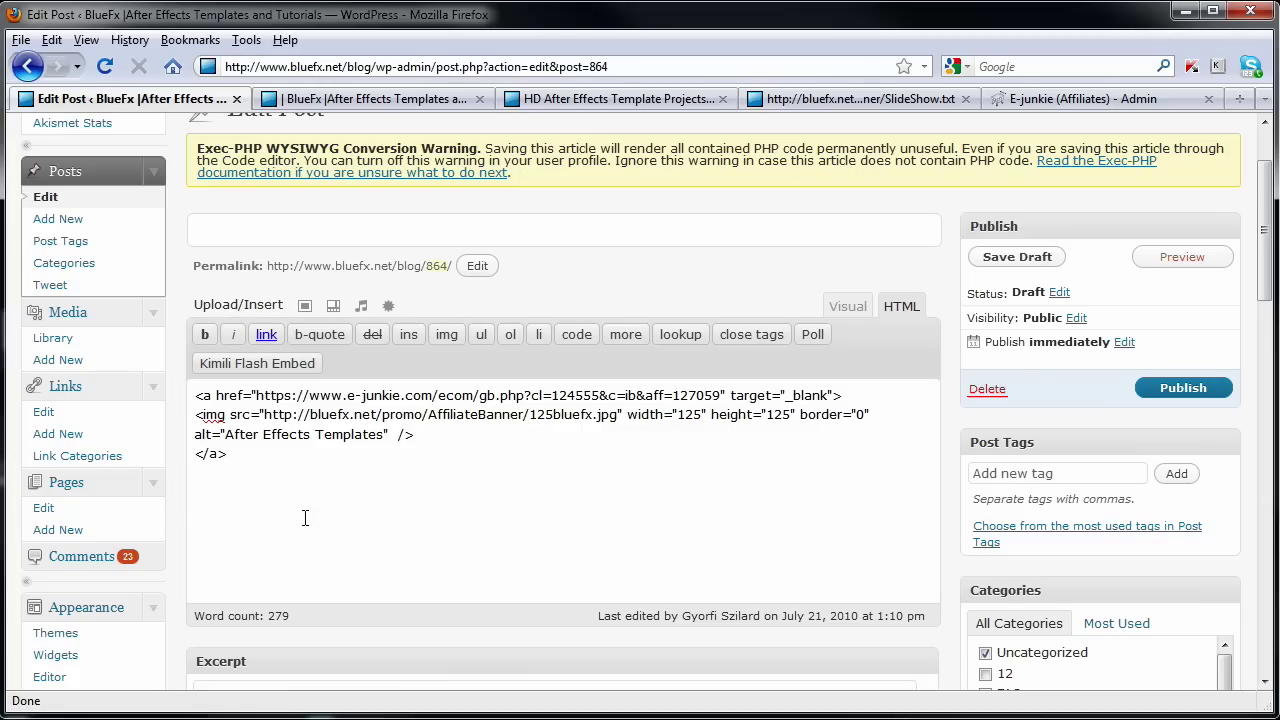
{"action": "key", "text": "ctrl+a"}
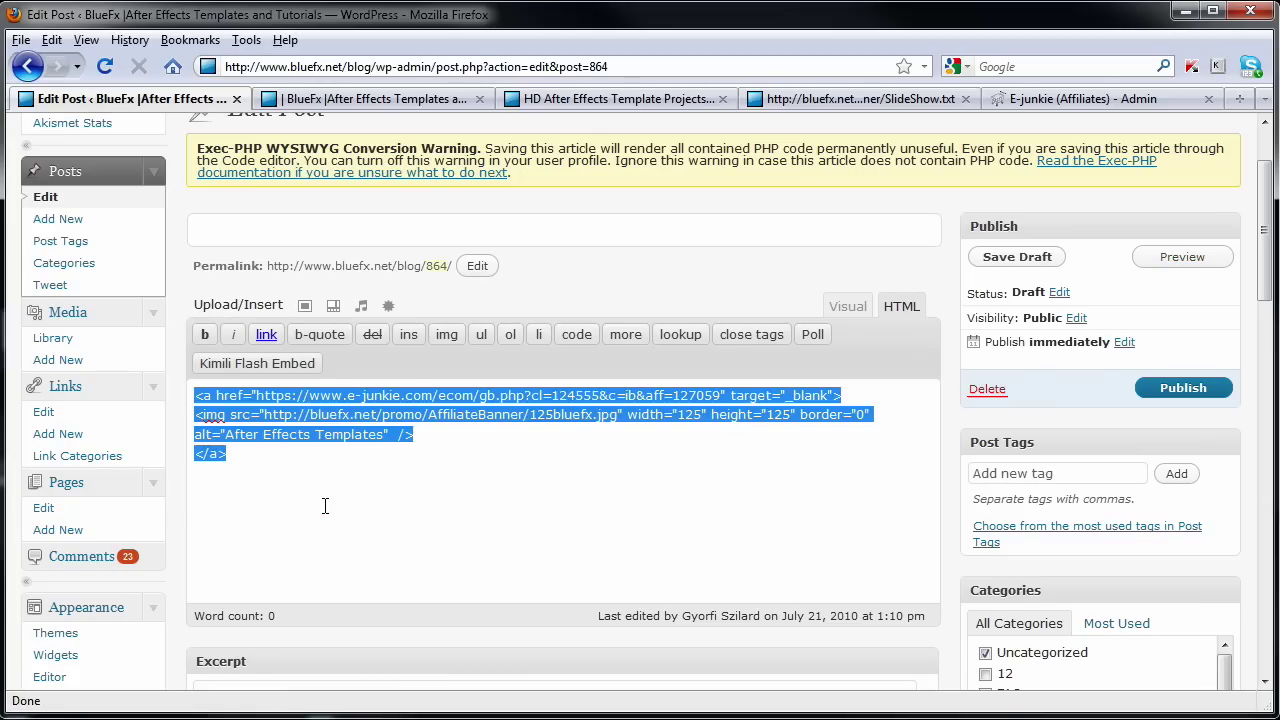
{"action": "key", "text": "Delete"}
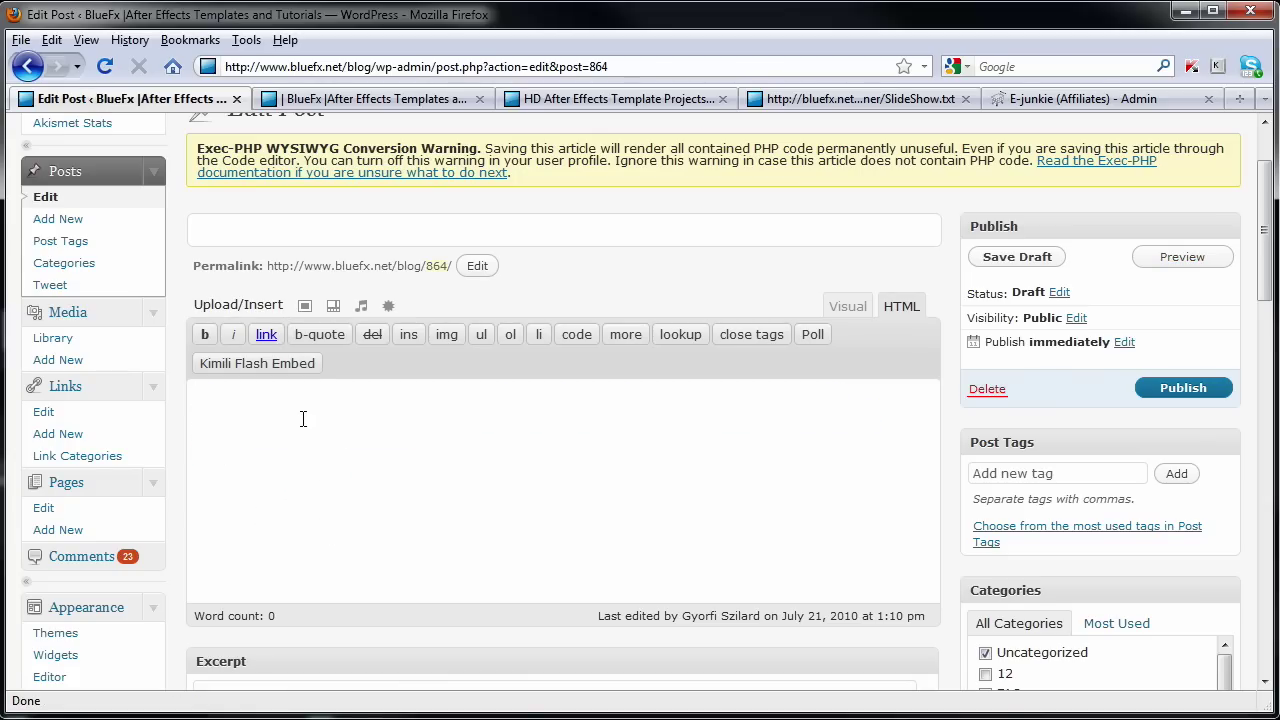
{"action": "right_click", "coordinate": [303, 419]}
{"action": "left_click", "coordinate": [363, 509]}
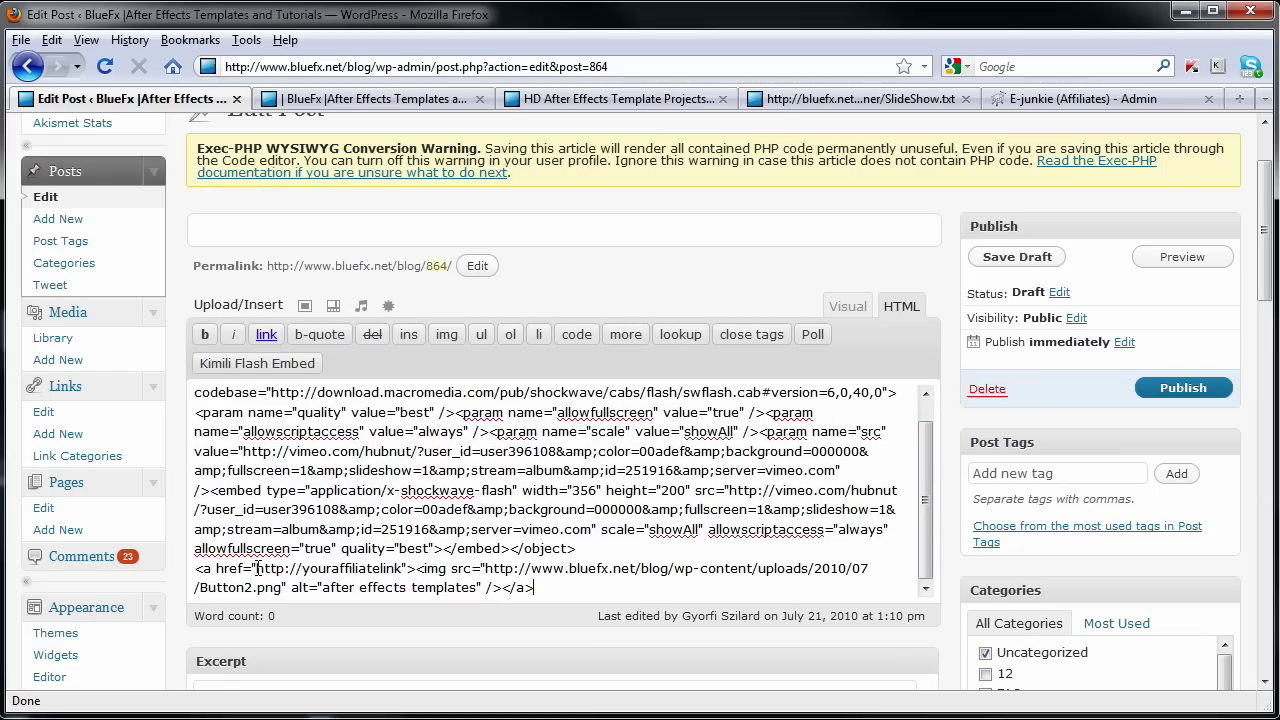
{"action": "left_click_drag", "start_coordinate": [256, 568], "coordinate": [401, 569]}
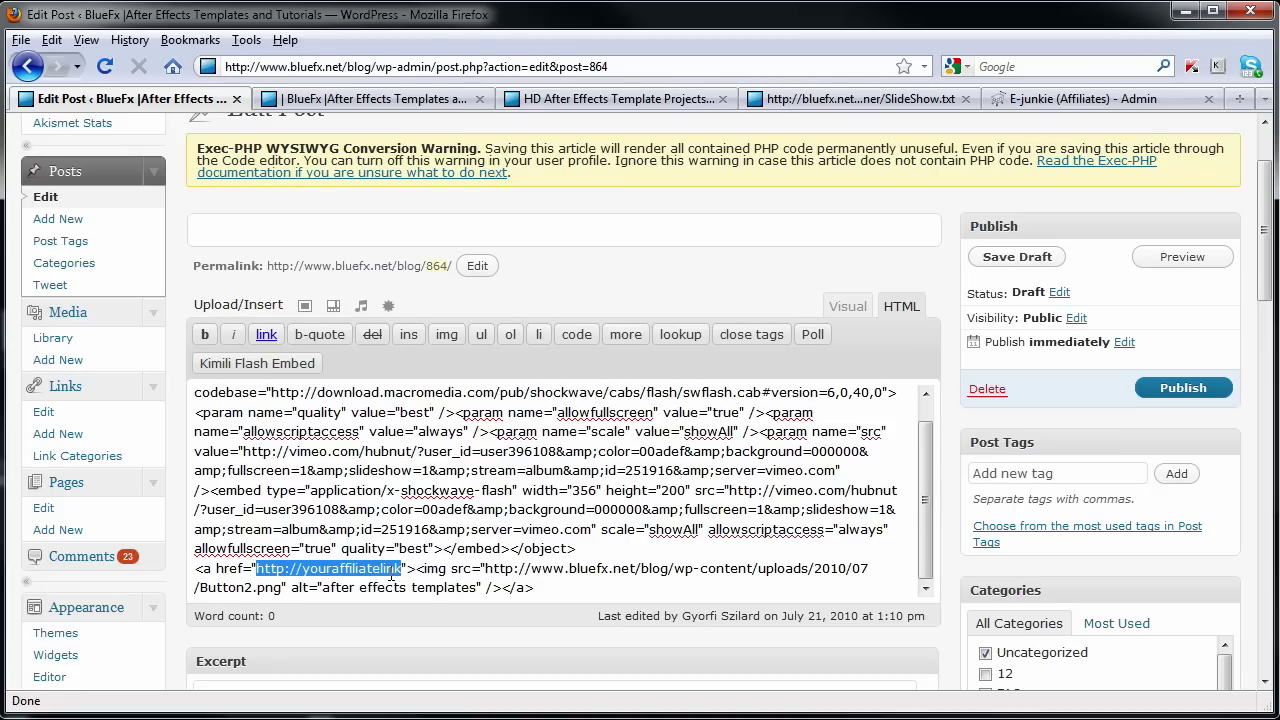
- Copy the hop link URL from the E-junkie affiliate code box
{"action": "left_click", "coordinate": [620, 98]}
{"action": "left_click", "coordinate": [372, 98]}
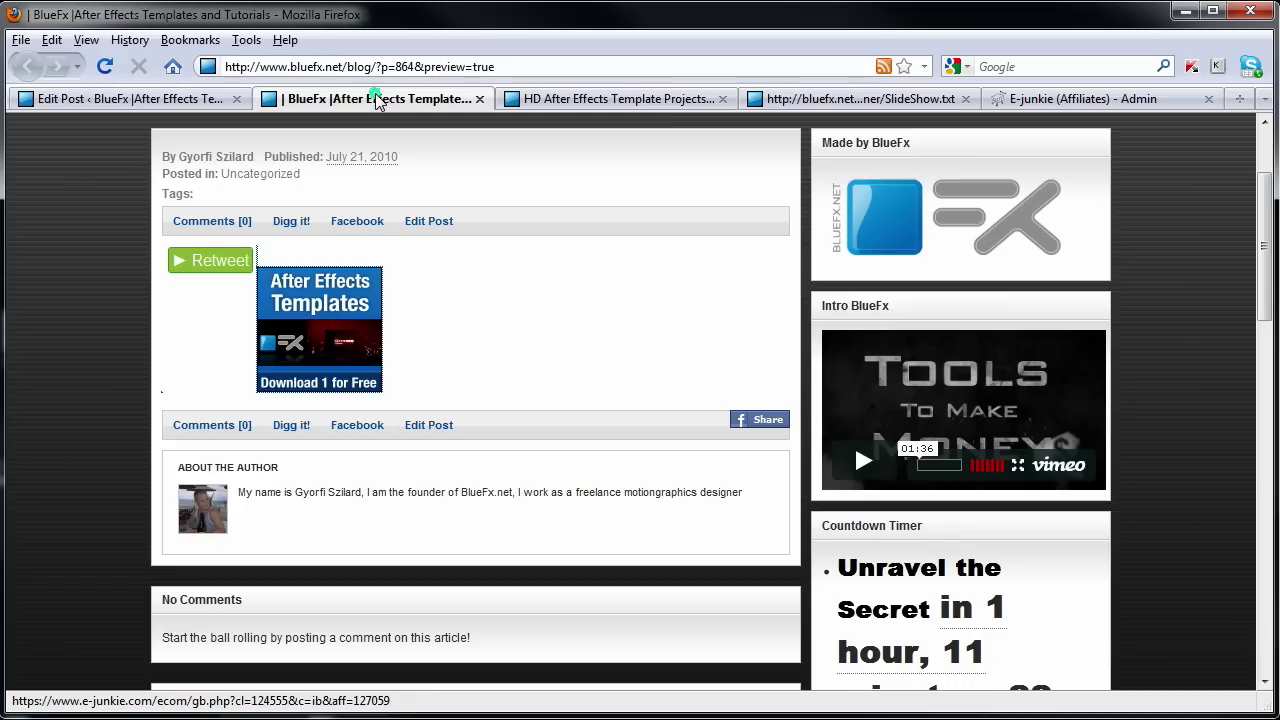
{"action": "left_click", "coordinate": [1060, 98]}
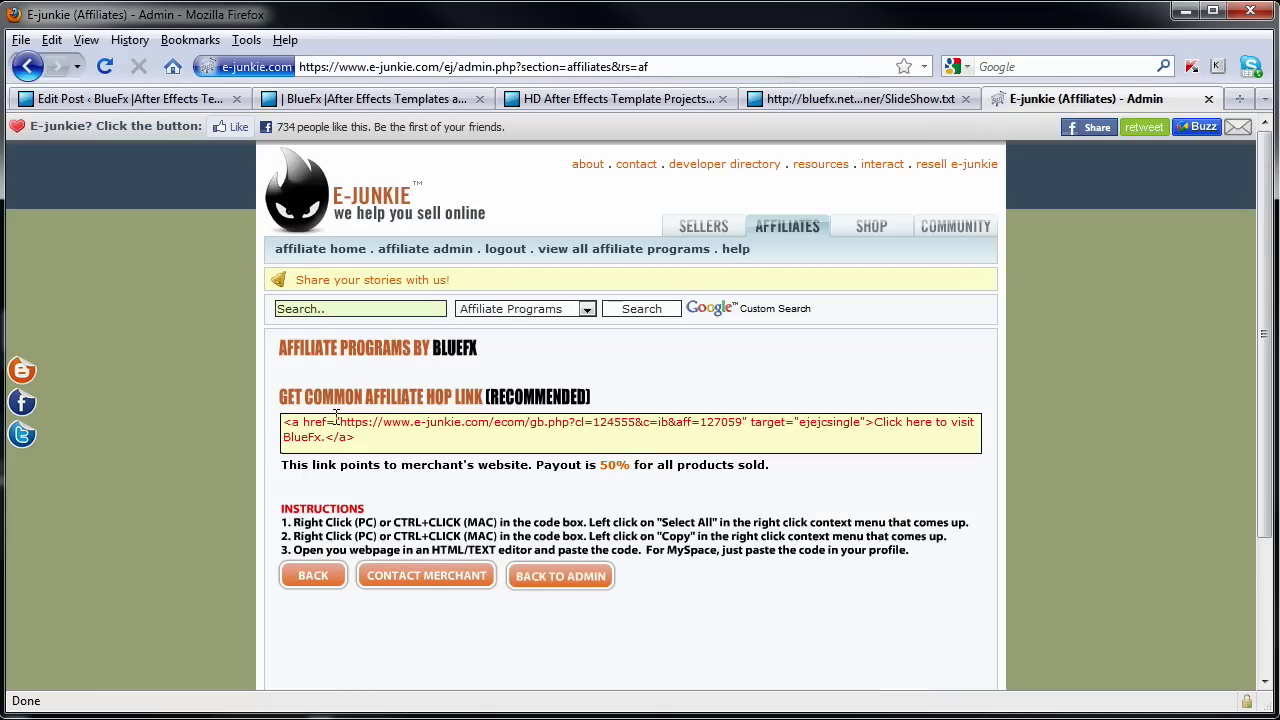
{"action": "left_click_drag", "start_coordinate": [340, 421], "coordinate": [744, 422]}
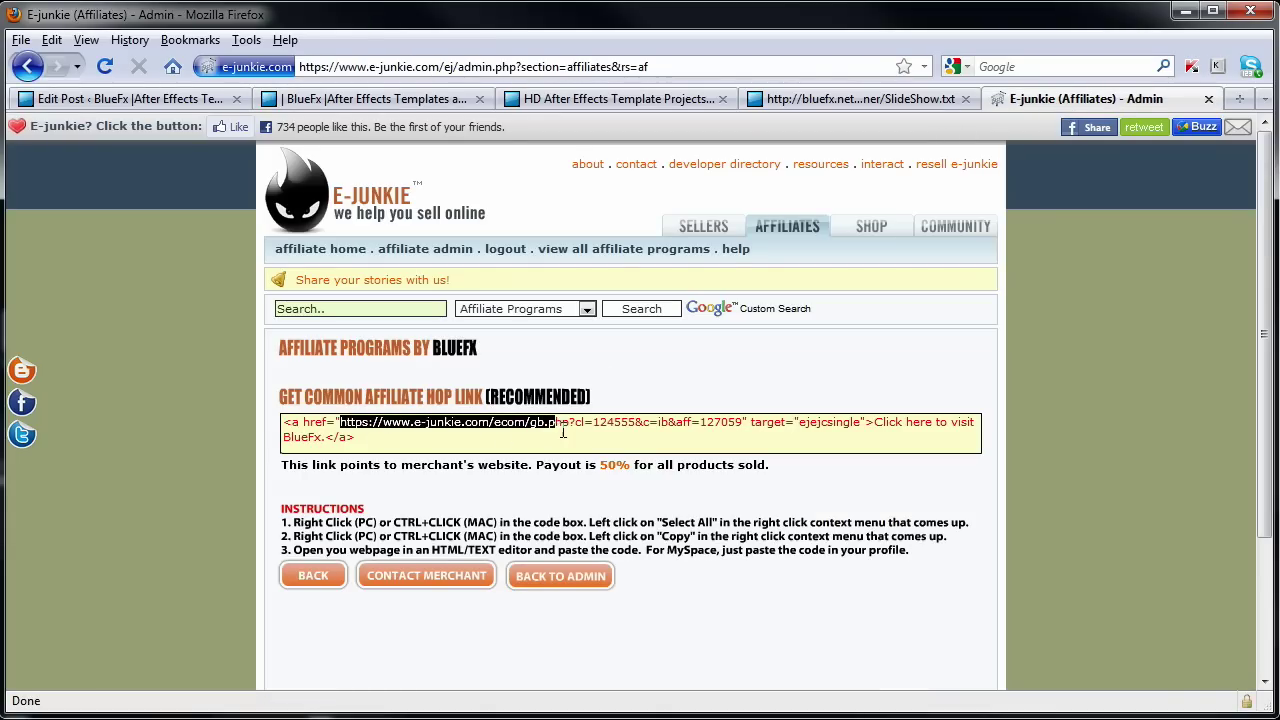
{"action": "right_click", "coordinate": [740, 422]}
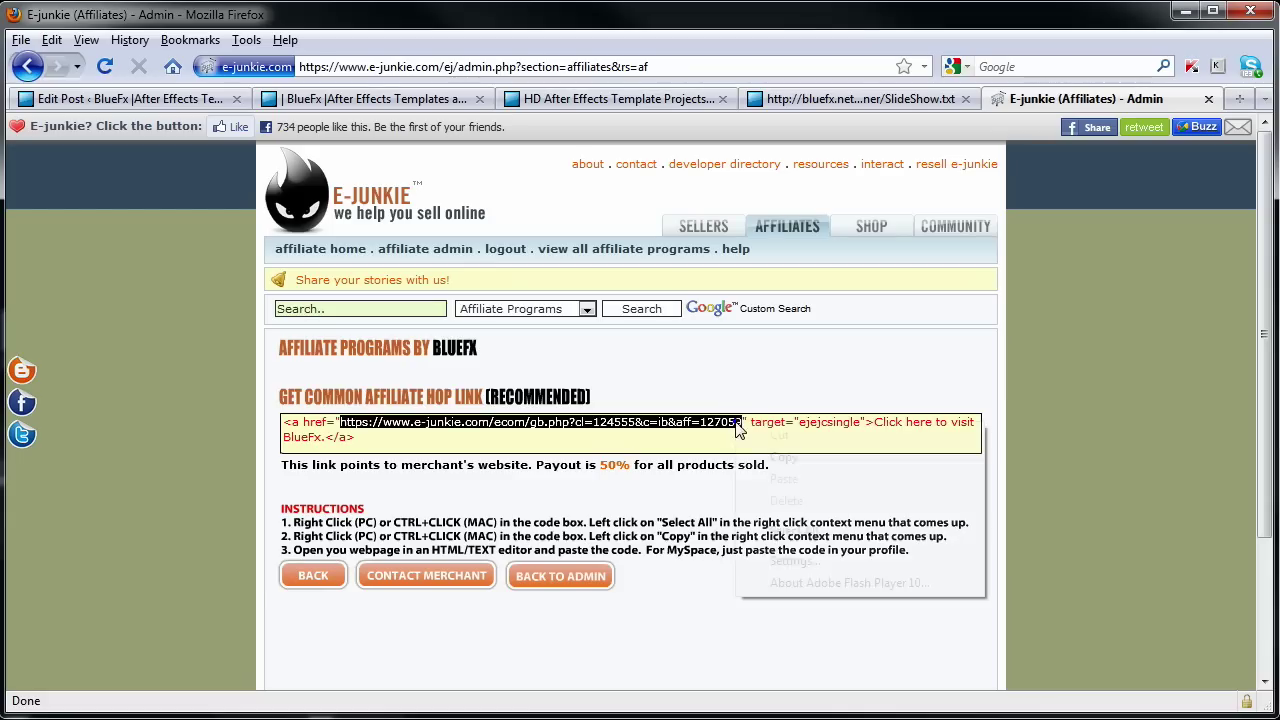
{"action": "left_click", "coordinate": [789, 458]}
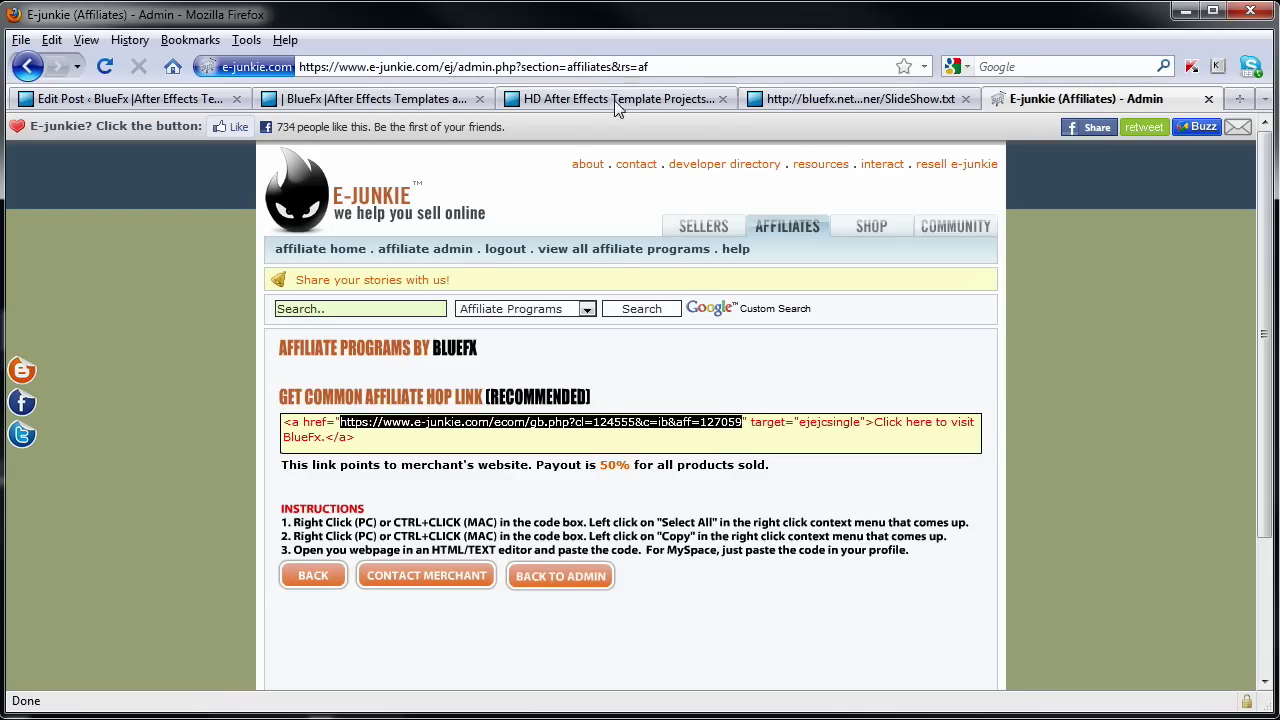
- Paste the hop link over the placeholder in the post's button code and check it
{"action": "left_click", "coordinate": [322, 99]}
{"action": "left_click", "coordinate": [156, 99]}
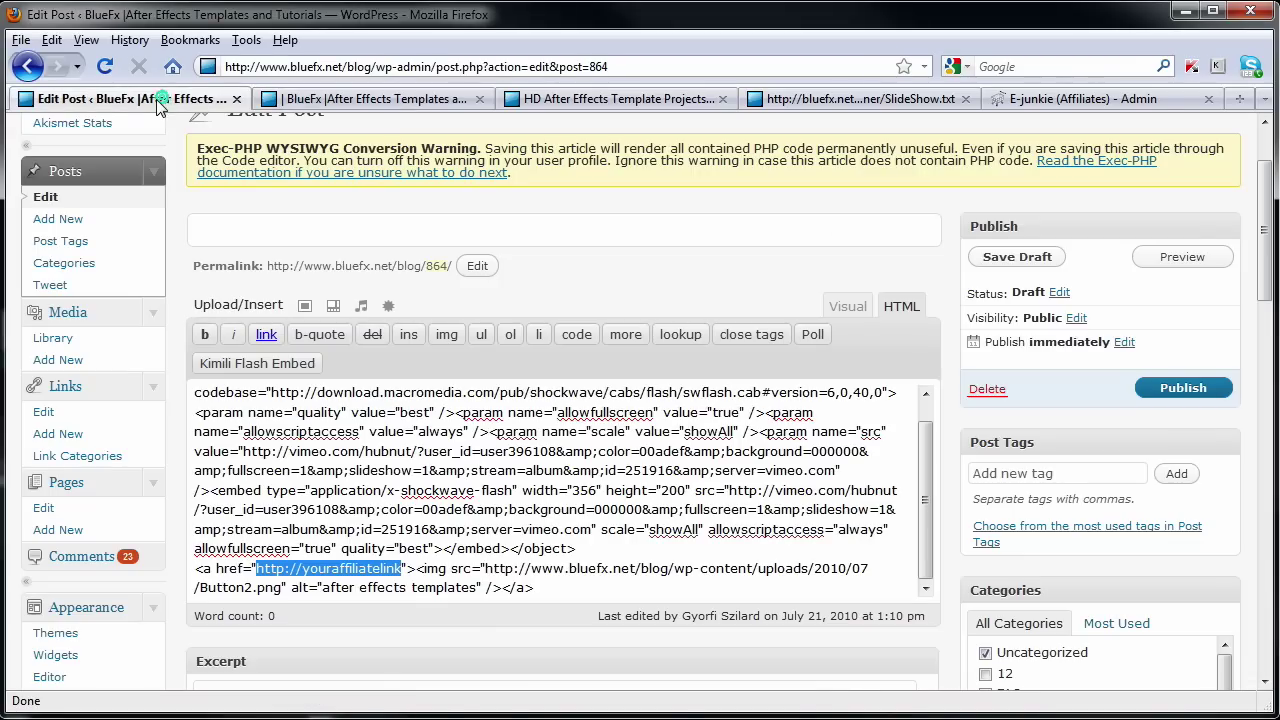
{"action": "right_click", "coordinate": [268, 572]}
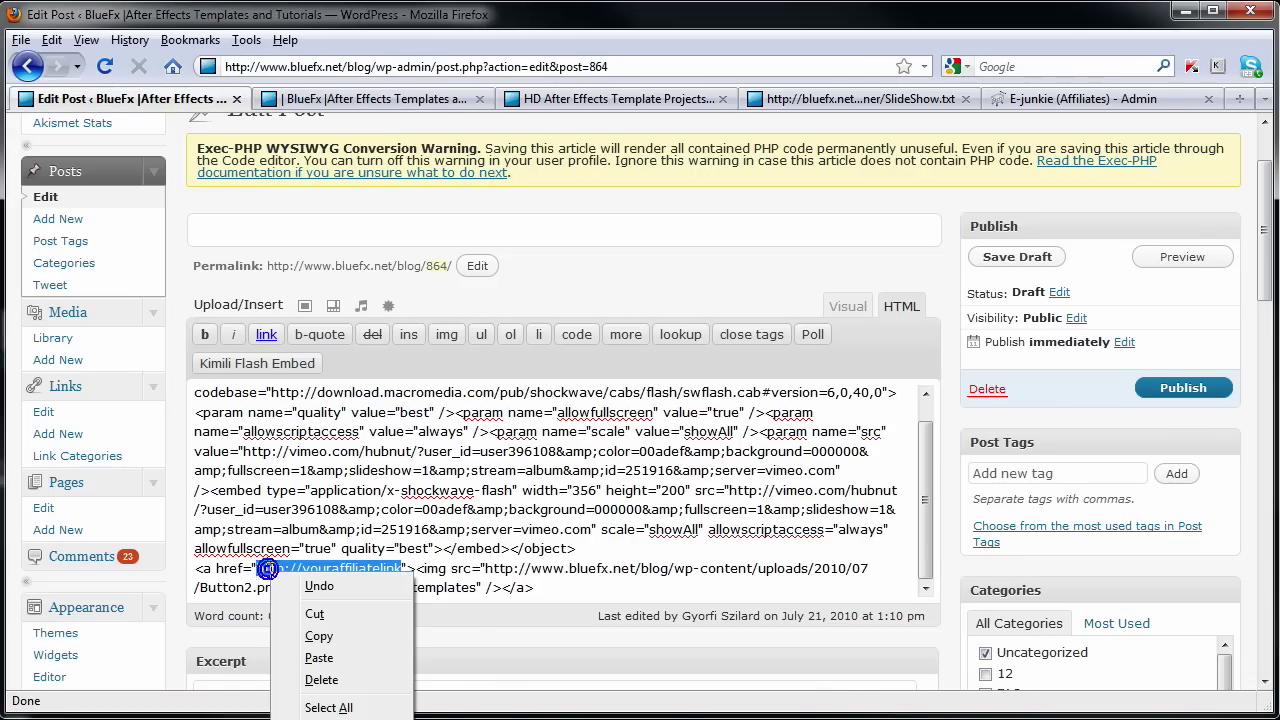
{"action": "left_click", "coordinate": [313, 657]}
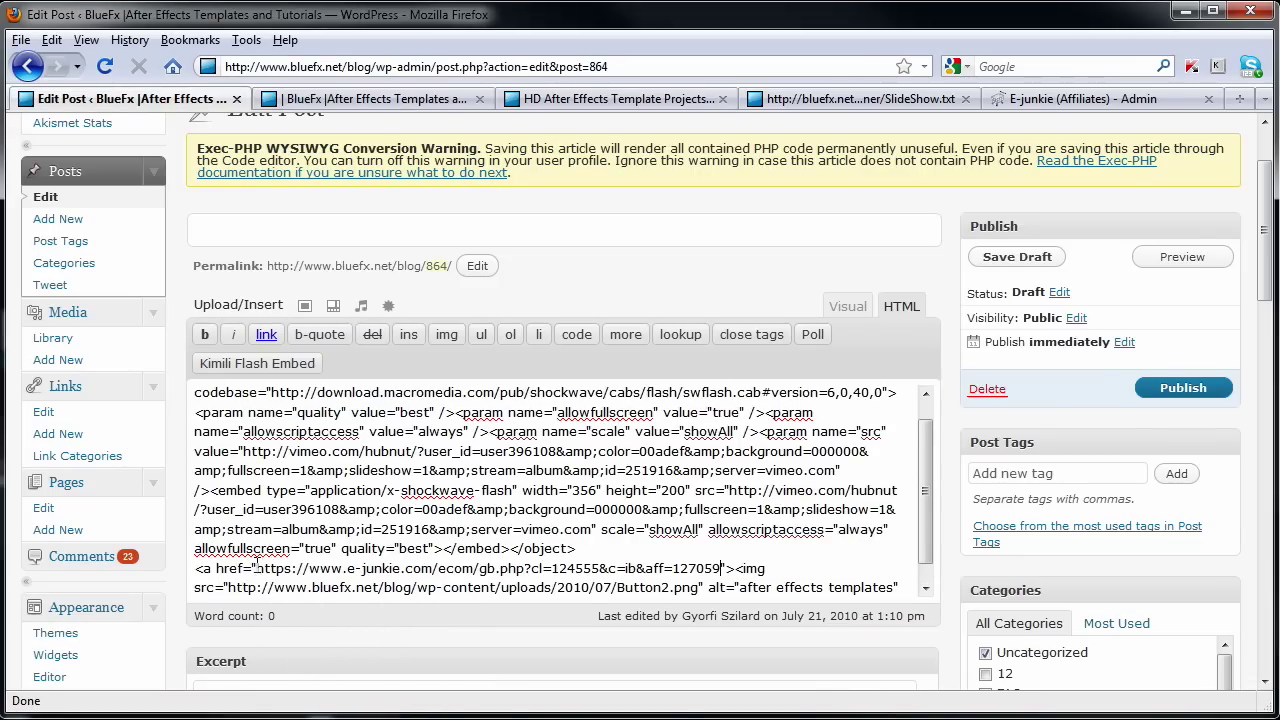
{"action": "left_click_drag", "start_coordinate": [257, 567], "coordinate": [251, 567]}
{"action": "left_click", "coordinate": [720, 567]}
{"action": "left_click", "coordinate": [698, 567]}
{"action": "scroll", "coordinate": [727, 484], "scroll_direction": "down", "scroll_amount": 1}
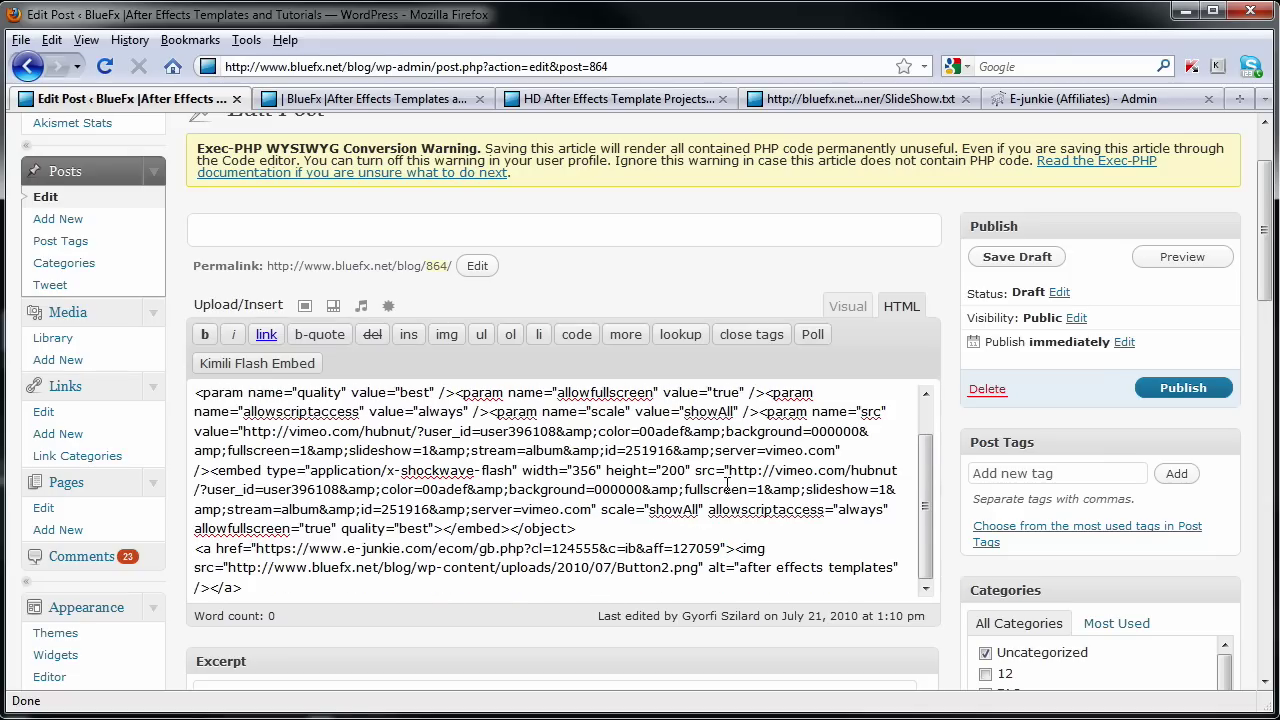
- Preview the post's Vimeo template slideshow, then follow 'Check out the Templates here' to the BlueFx store
{"action": "left_click", "coordinate": [1183, 258]}
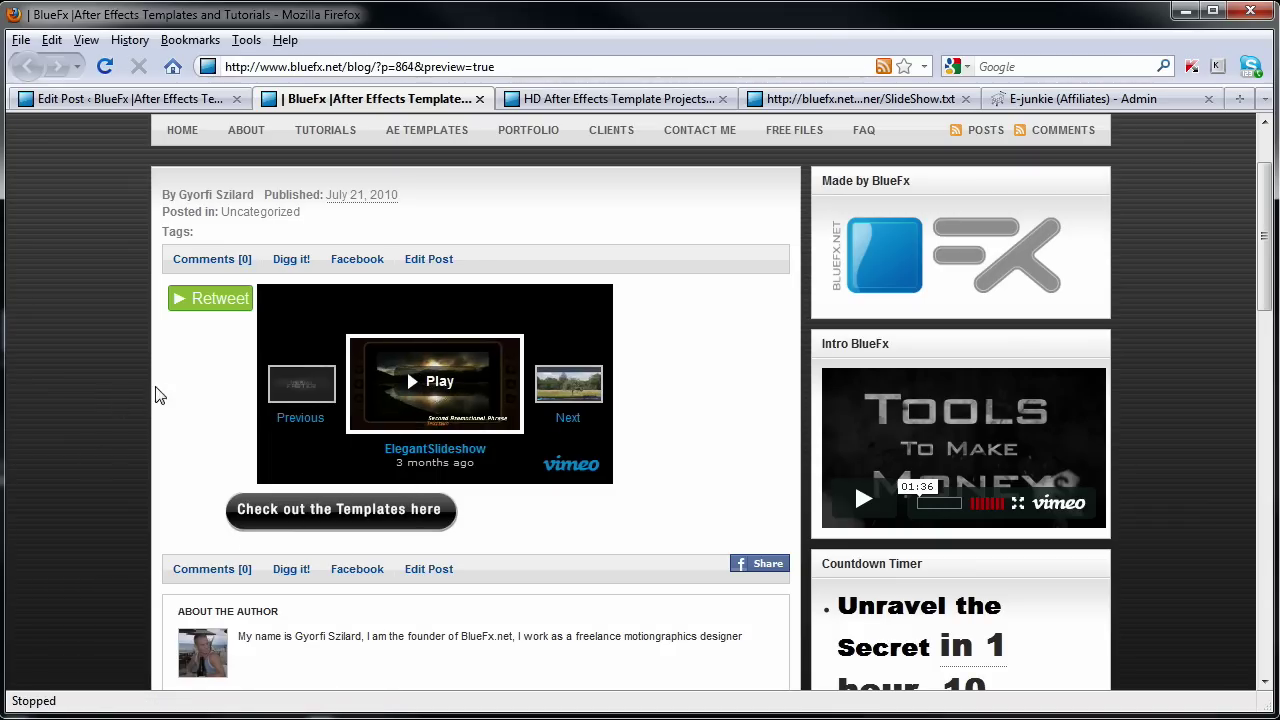
{"action": "scroll", "coordinate": [157, 395], "scroll_direction": "down", "scroll_amount": 1}
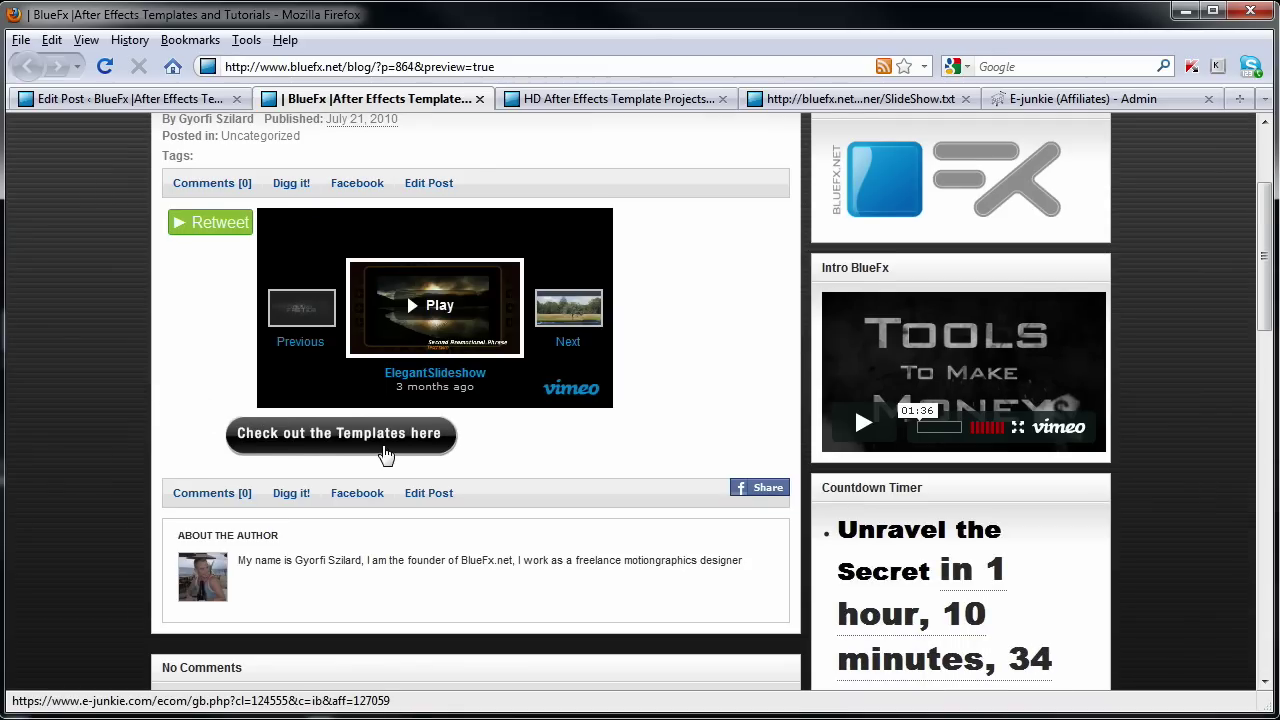
{"action": "left_click", "coordinate": [294, 446]}
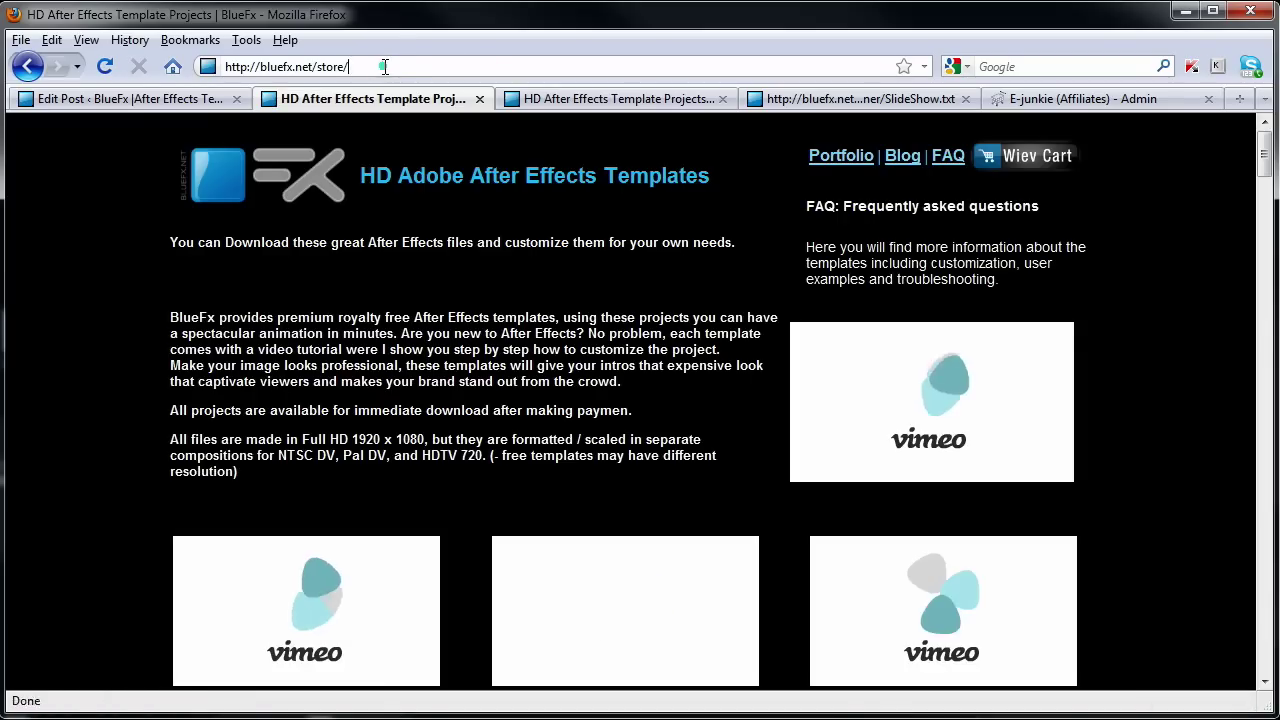
{"action": "left_click", "coordinate": [384, 66]}
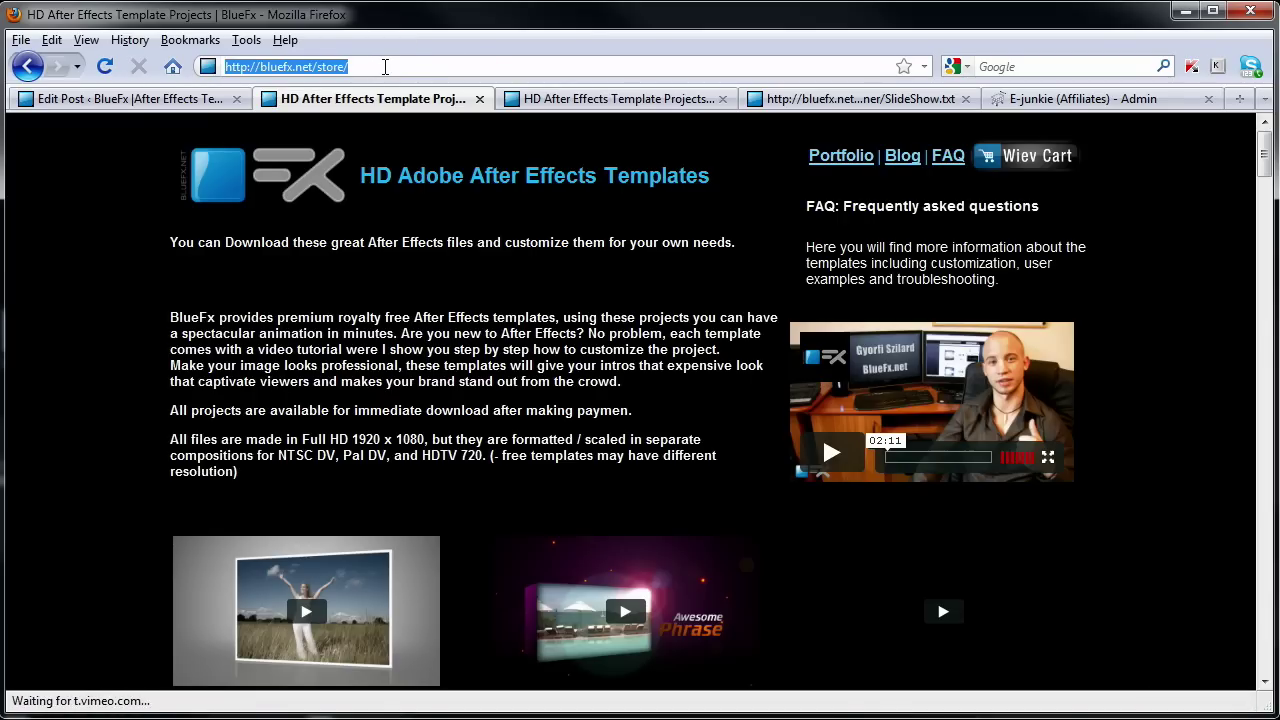
{"action": "left_click", "coordinate": [385, 66]}
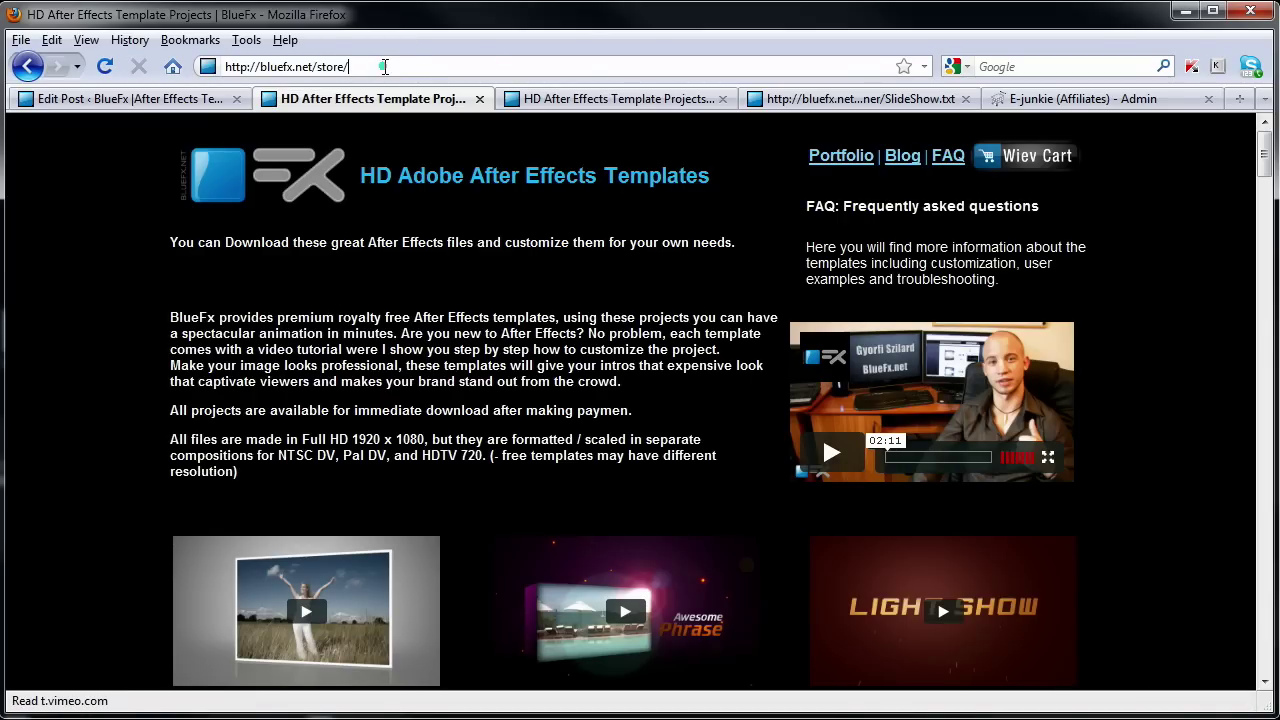
{"action": "scroll", "coordinate": [532, 274], "scroll_direction": "down", "scroll_amount": 3}
{"action": "scroll", "coordinate": [72, 292], "scroll_direction": "down", "scroll_amount": 5}
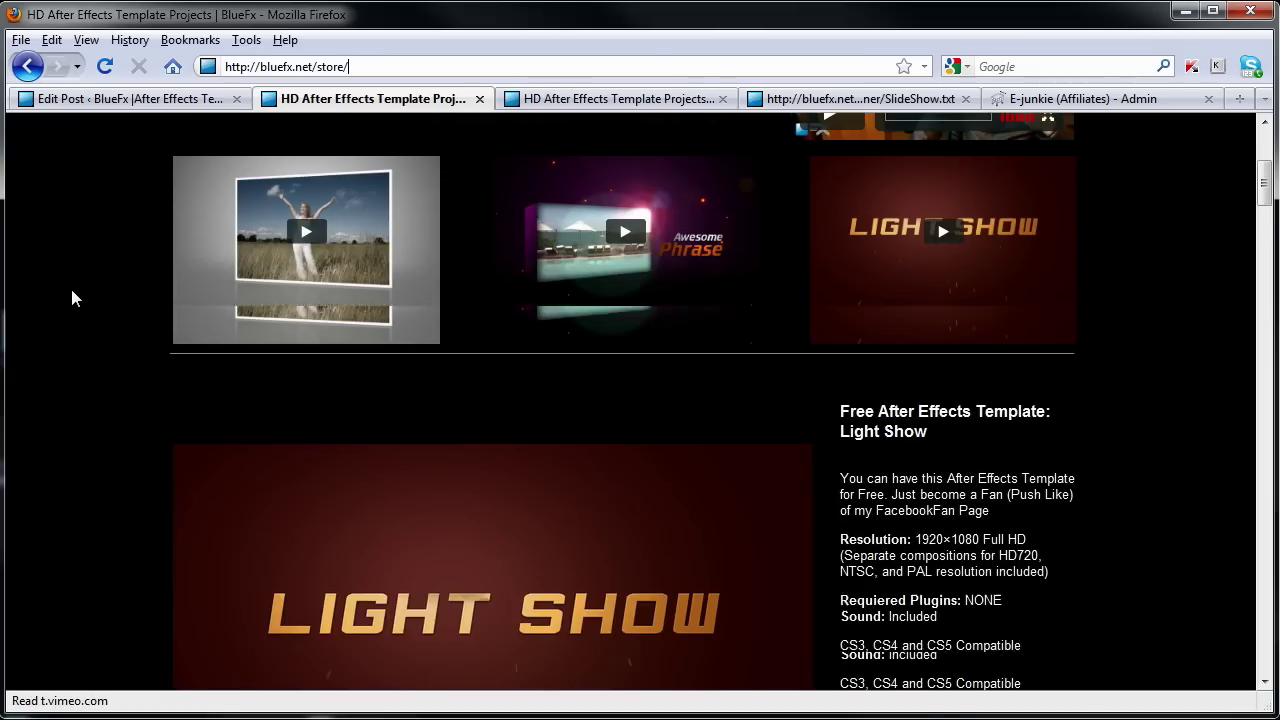
{"action": "scroll", "coordinate": [72, 292], "scroll_direction": "down", "scroll_amount": 6}
{"action": "scroll", "coordinate": [72, 292], "scroll_direction": "down", "scroll_amount": 5}
{"action": "scroll", "coordinate": [72, 292], "scroll_direction": "down", "scroll_amount": 5}
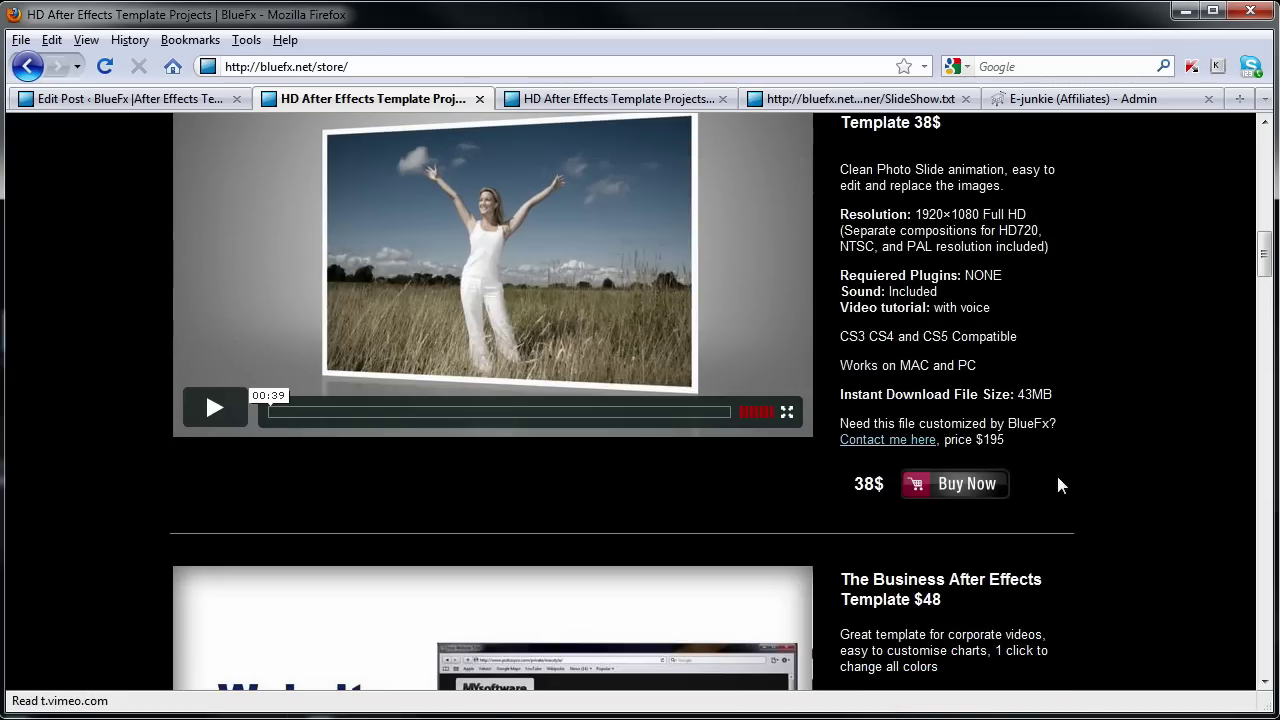